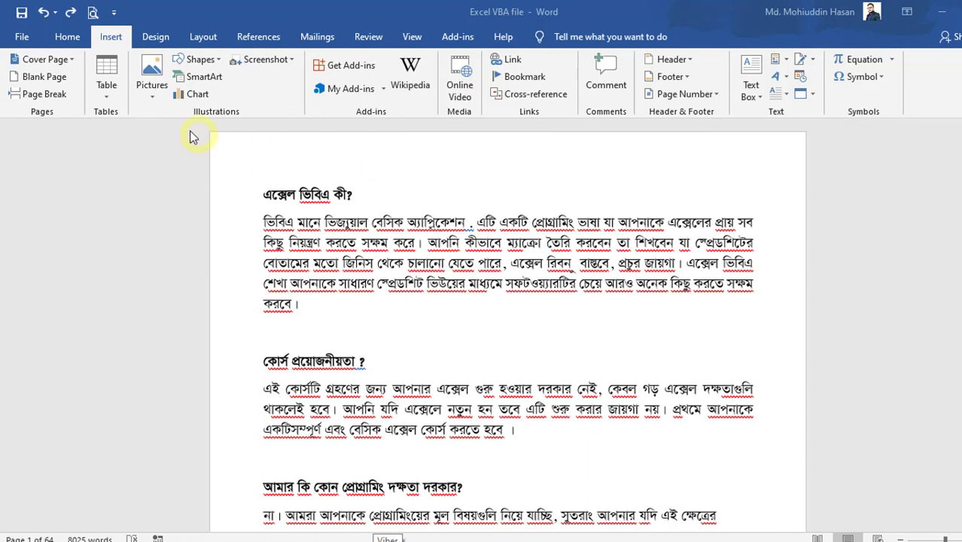
Step: Look through the document's pages and return to the first page
{"action": "scroll", "coordinate": [481, 183], "scroll_direction": "down", "scroll_amount": 10}
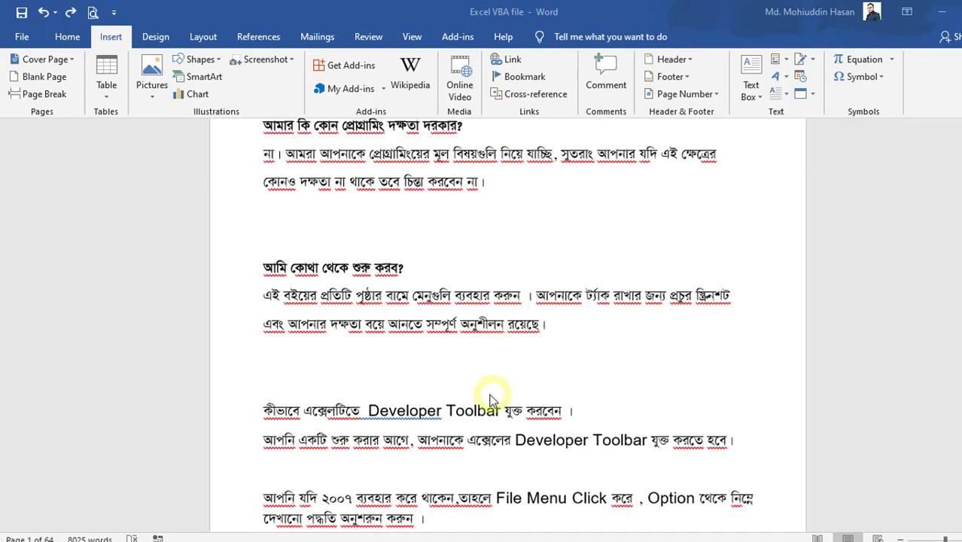
{"action": "scroll", "coordinate": [483, 388], "scroll_direction": "down", "scroll_amount": 3}
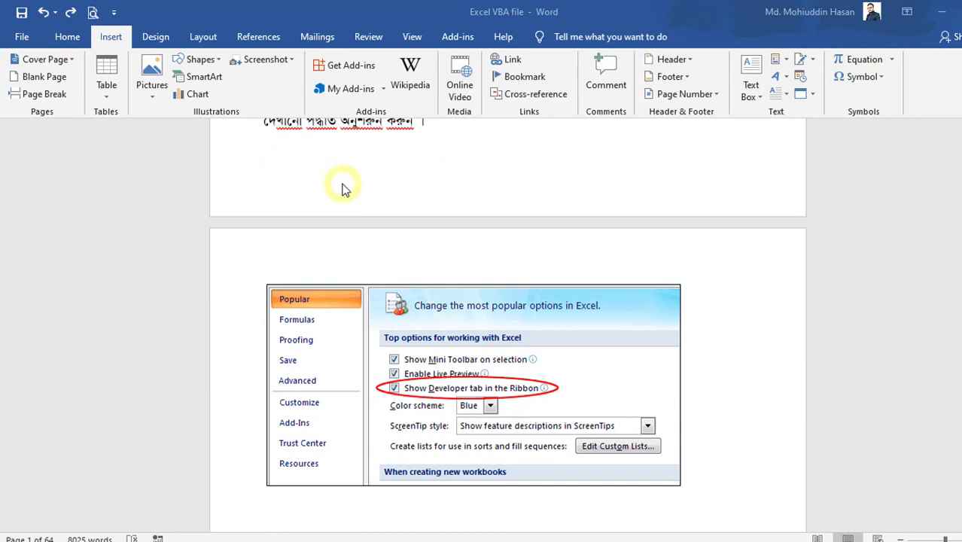
{"action": "scroll", "coordinate": [342, 188], "scroll_direction": "up", "scroll_amount": 1}
{"action": "scroll", "coordinate": [342, 188], "scroll_direction": "up", "scroll_amount": 3}
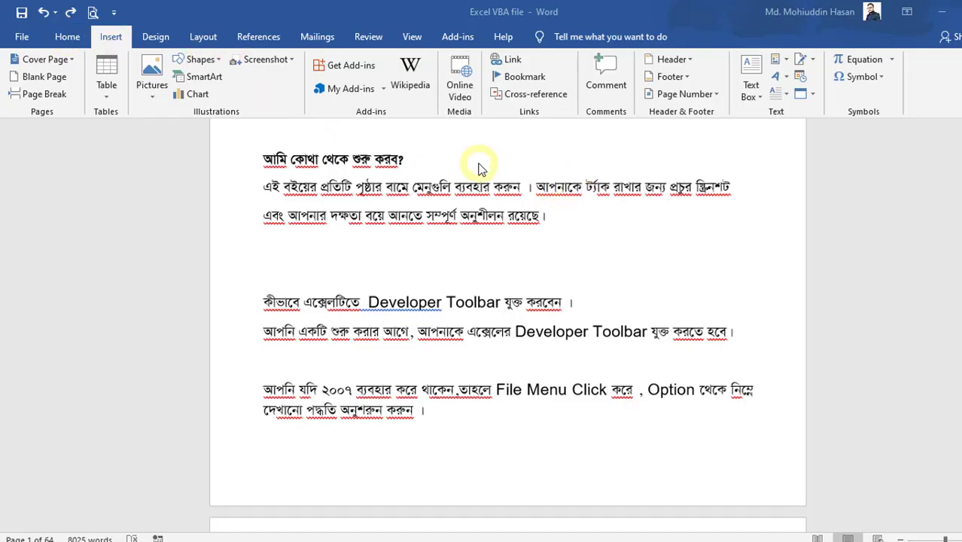
{"action": "scroll", "coordinate": [481, 167], "scroll_direction": "up", "scroll_amount": 3}
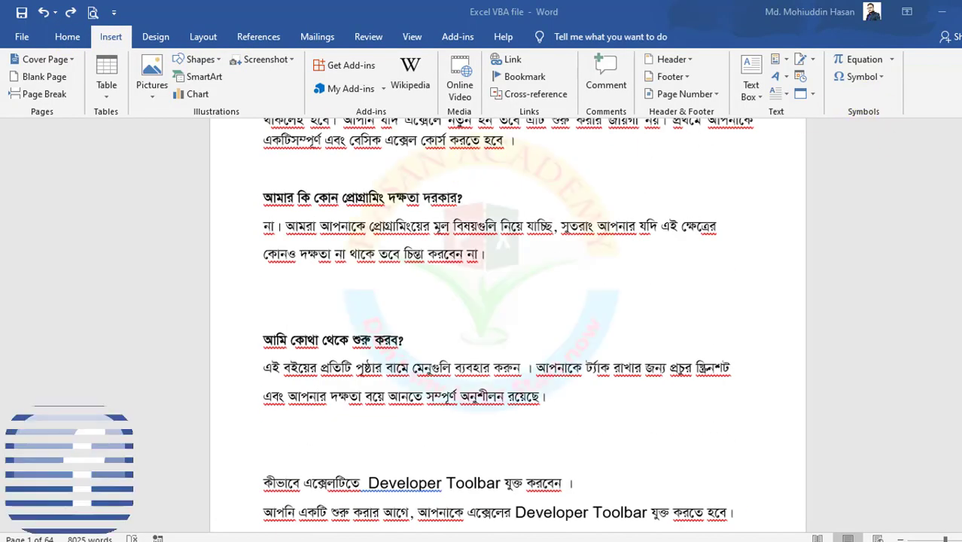
{"action": "scroll", "coordinate": [508, 324], "scroll_direction": "down", "scroll_amount": 5}
{"action": "left_click_drag", "start_coordinate": [961, 279], "coordinate": [961, 516]}
{"action": "left_click", "coordinate": [623, 313]}
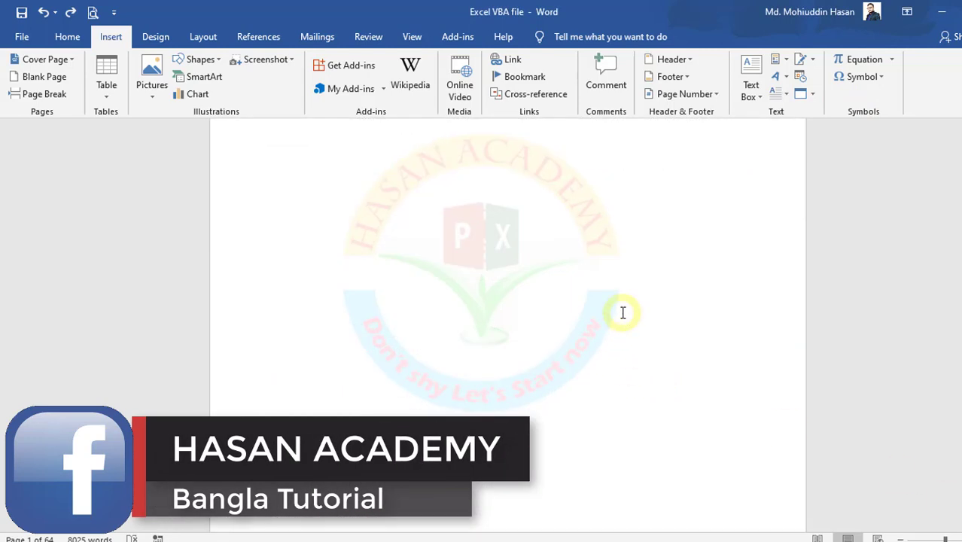
{"action": "scroll", "coordinate": [958, 302], "scroll_direction": "up", "scroll_amount": 1}
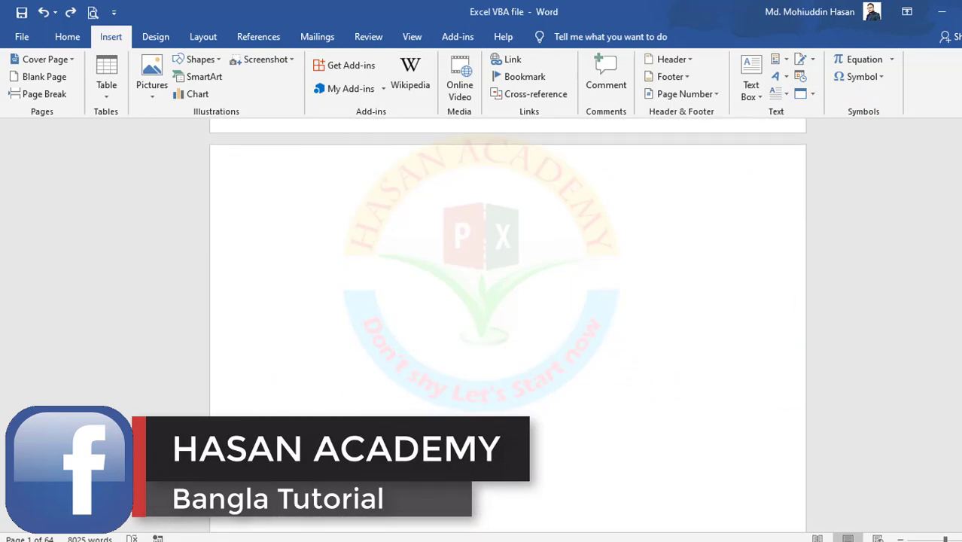
{"action": "left_click_drag", "start_coordinate": [957, 302], "coordinate": [958, 128]}
{"action": "left_click", "coordinate": [695, 176]}
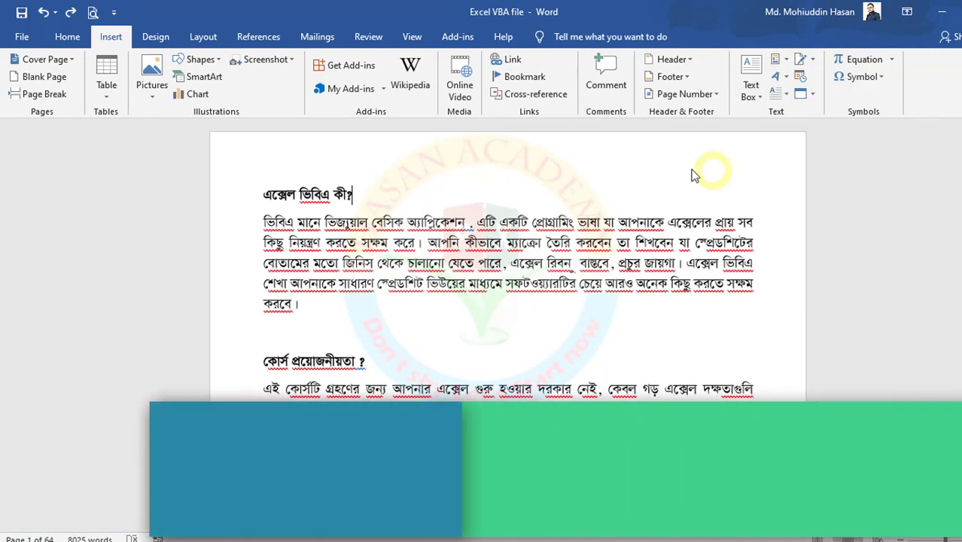
Step: Insert the built-in Blank header and check it on the first two pages
{"action": "left_click", "coordinate": [122, 42]}
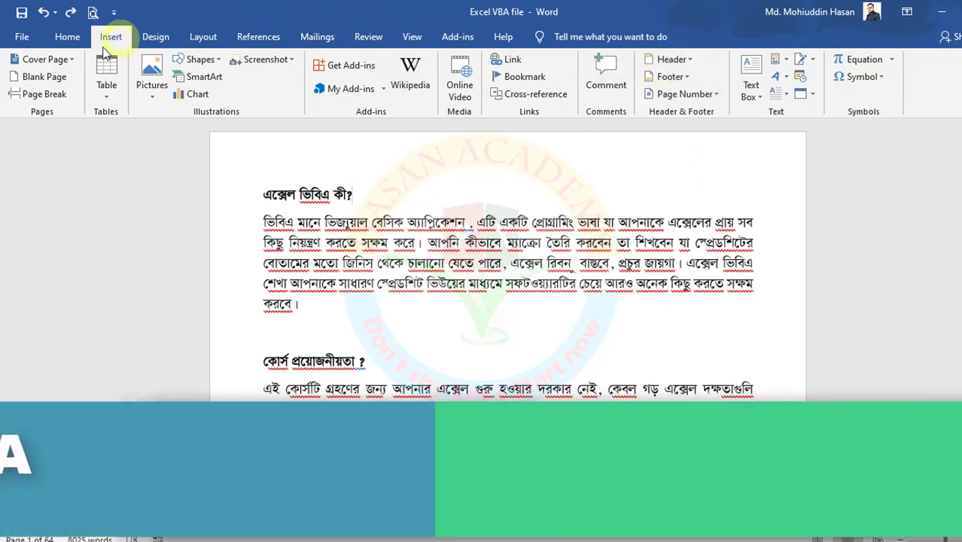
{"action": "left_click", "coordinate": [682, 61]}
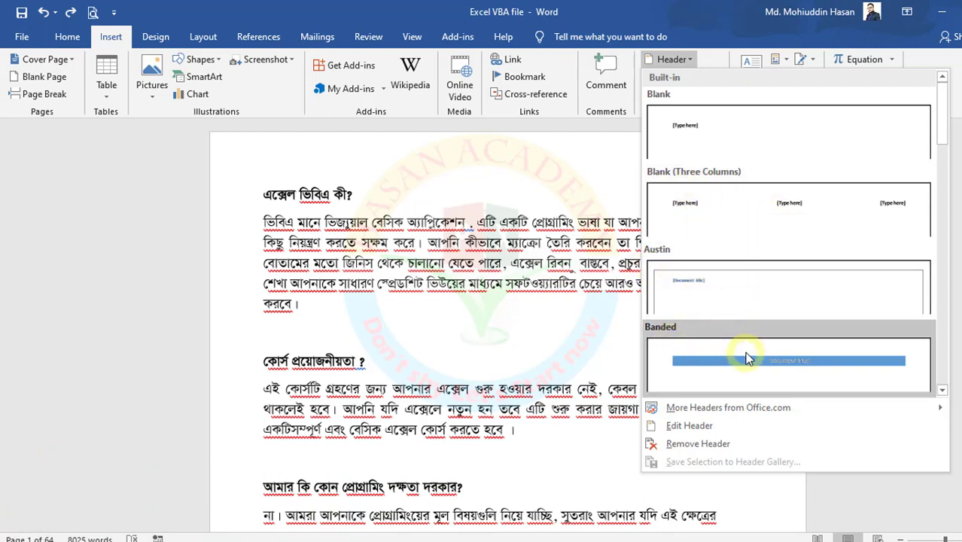
{"action": "left_click", "coordinate": [699, 133]}
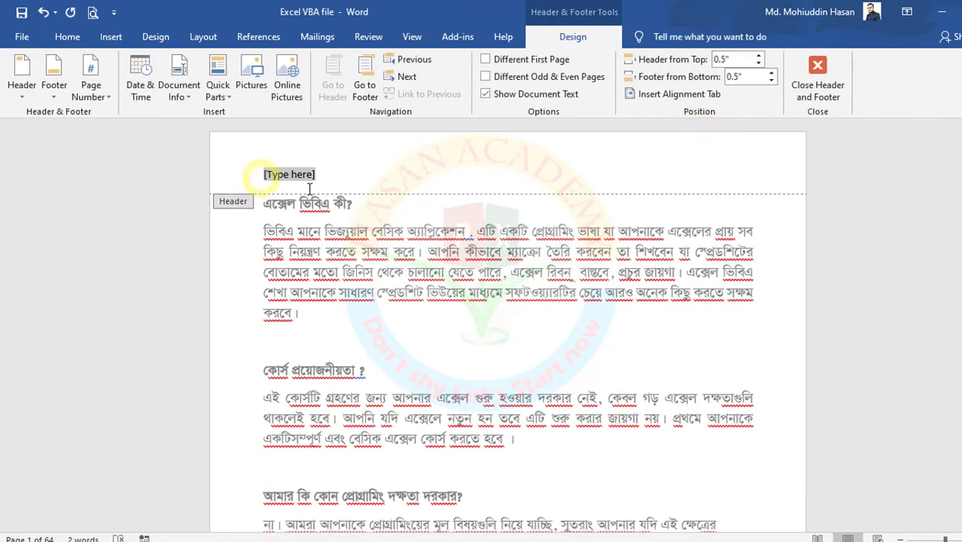
{"action": "scroll", "coordinate": [374, 191], "scroll_direction": "down", "scroll_amount": 7}
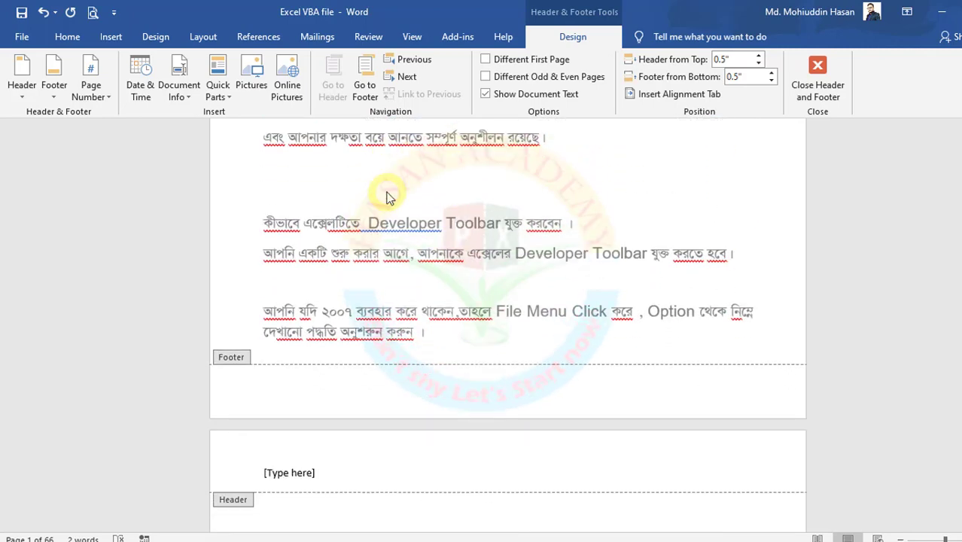
{"action": "scroll", "coordinate": [402, 301], "scroll_direction": "up", "scroll_amount": 7}
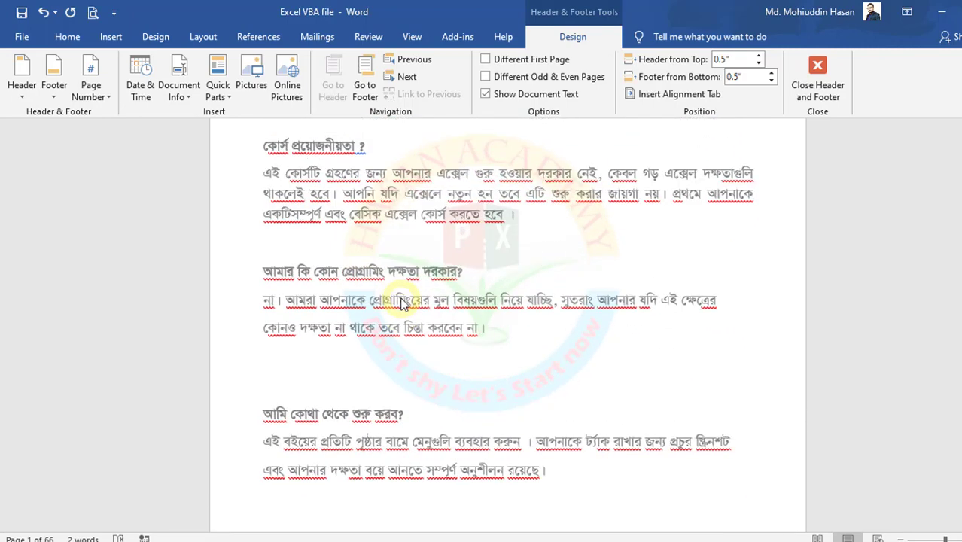
{"action": "scroll", "coordinate": [402, 301], "scroll_direction": "up", "scroll_amount": 5}
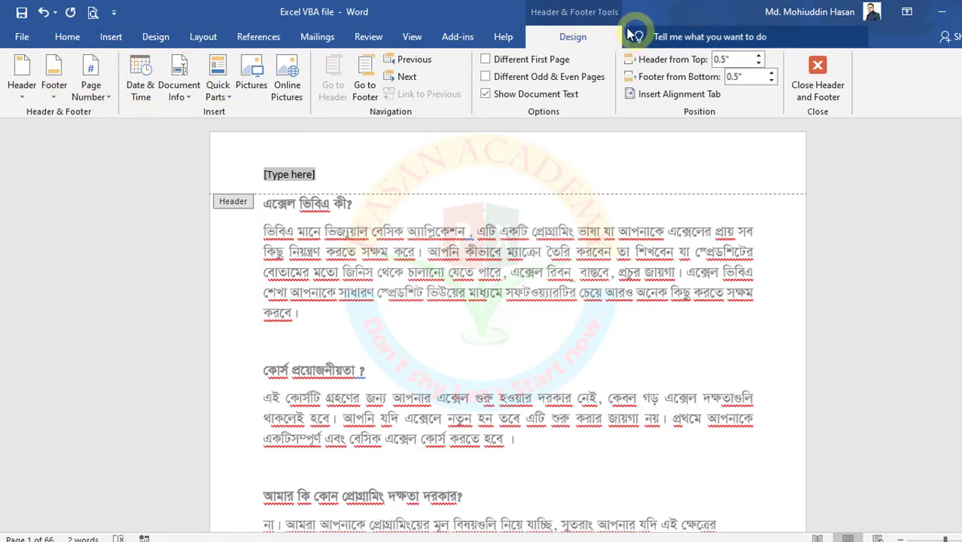
Step: Insert page numbers at the top of the page in the Plain Number 1 style
{"action": "left_click", "coordinate": [104, 93]}
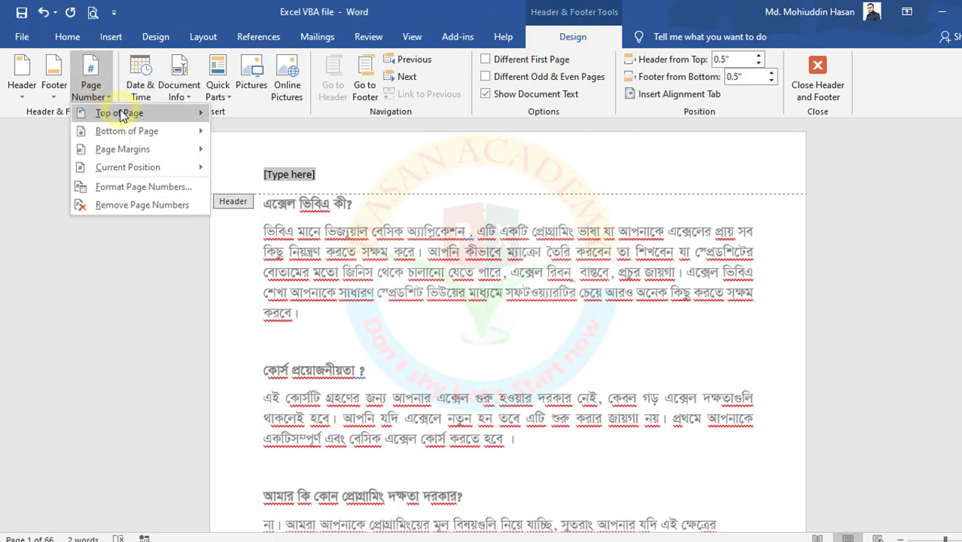
{"action": "mouse_move", "coordinate": [121, 115]}
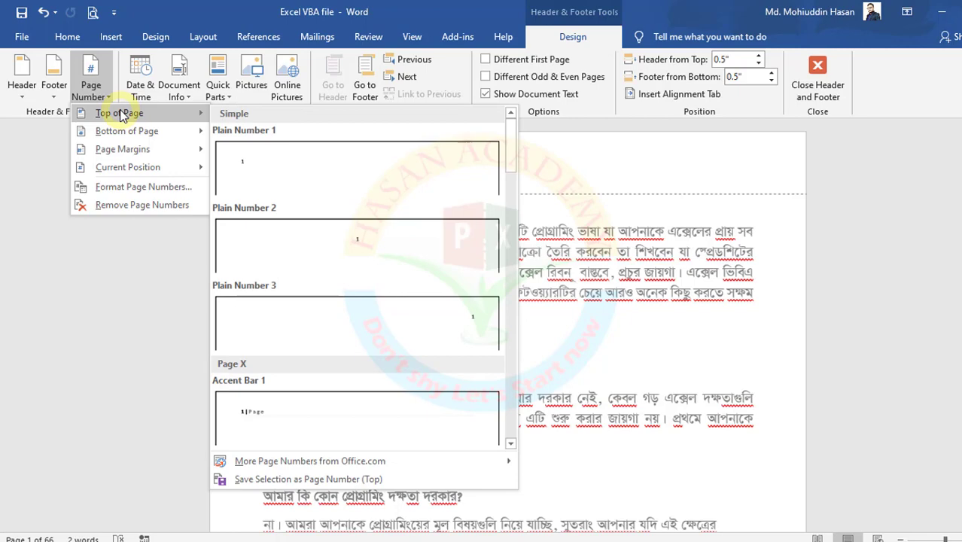
{"action": "mouse_move", "coordinate": [128, 138]}
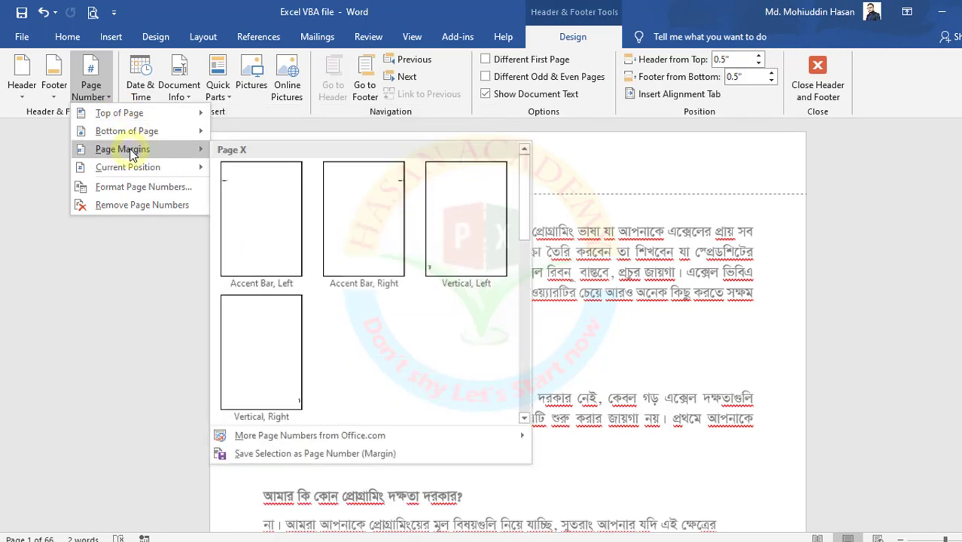
{"action": "mouse_move", "coordinate": [139, 175]}
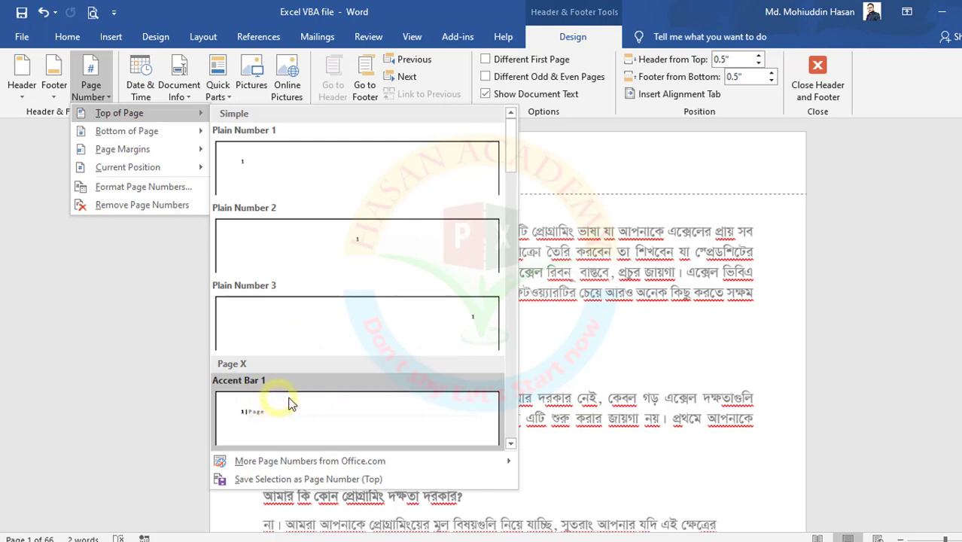
{"action": "left_click", "coordinate": [295, 174]}
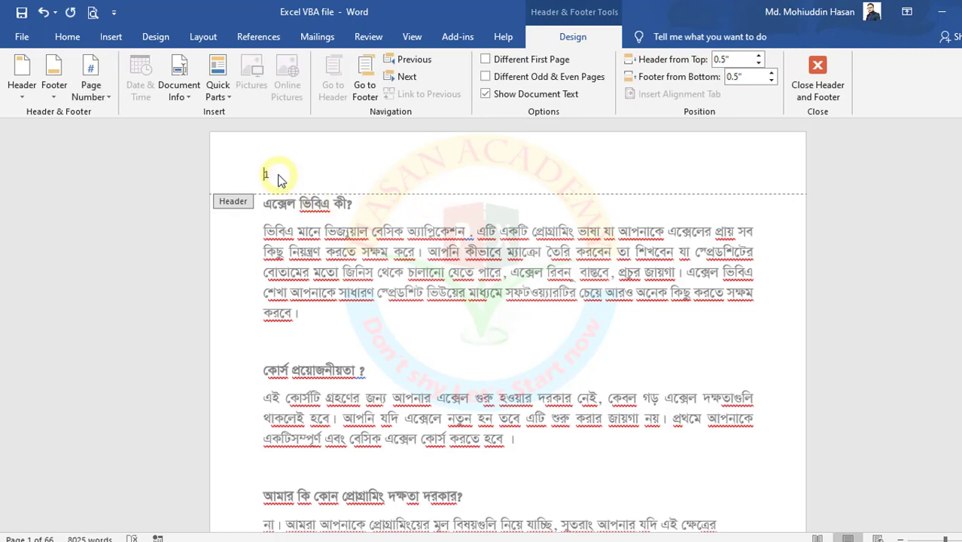
Step: Change the top-of-page numbering to the Accent Bar 1 style and check it on the following pages
{"action": "left_click", "coordinate": [90, 89]}
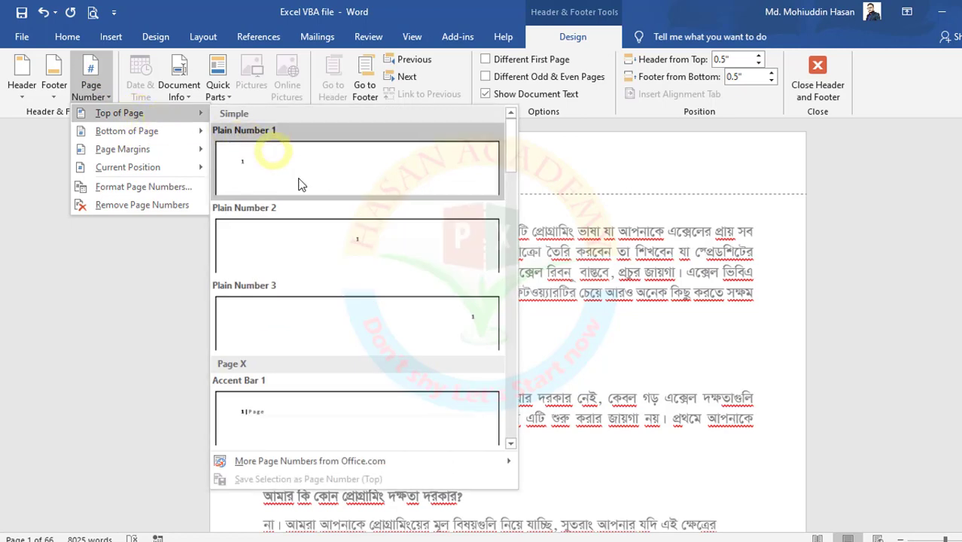
{"action": "left_click", "coordinate": [254, 416]}
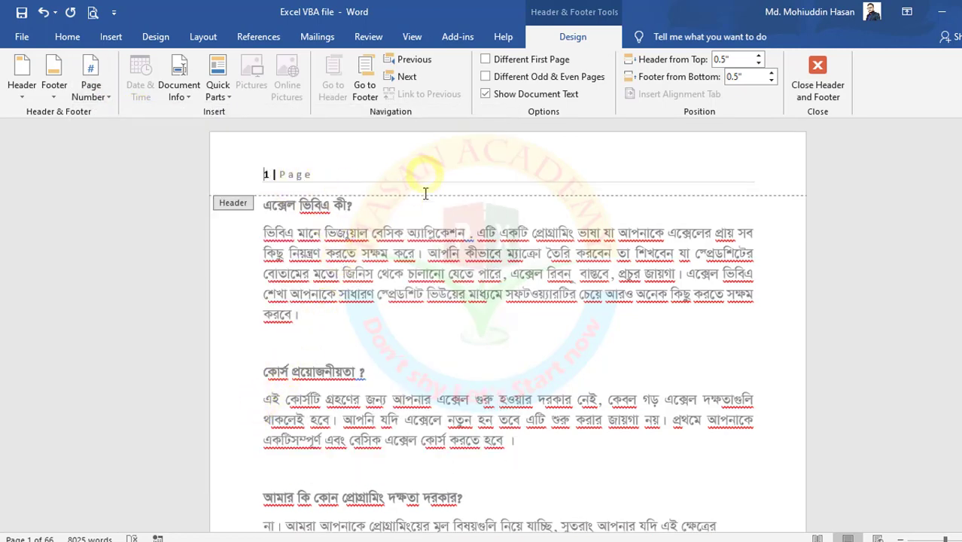
{"action": "scroll", "coordinate": [425, 207], "scroll_direction": "down", "scroll_amount": 8}
{"action": "scroll", "coordinate": [429, 219], "scroll_direction": "down", "scroll_amount": 2}
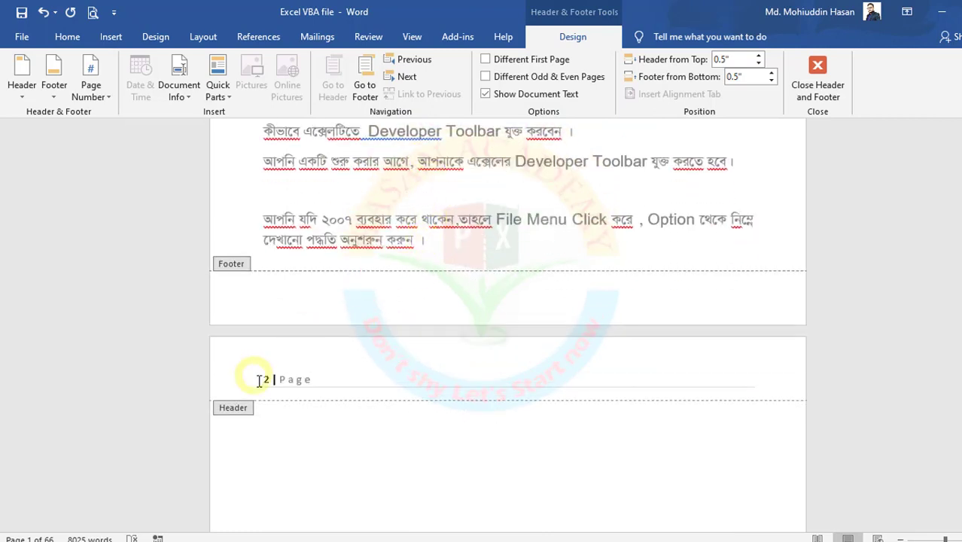
{"action": "scroll", "coordinate": [393, 376], "scroll_direction": "down", "scroll_amount": 6}
{"action": "scroll", "coordinate": [401, 378], "scroll_direction": "down", "scroll_amount": 5}
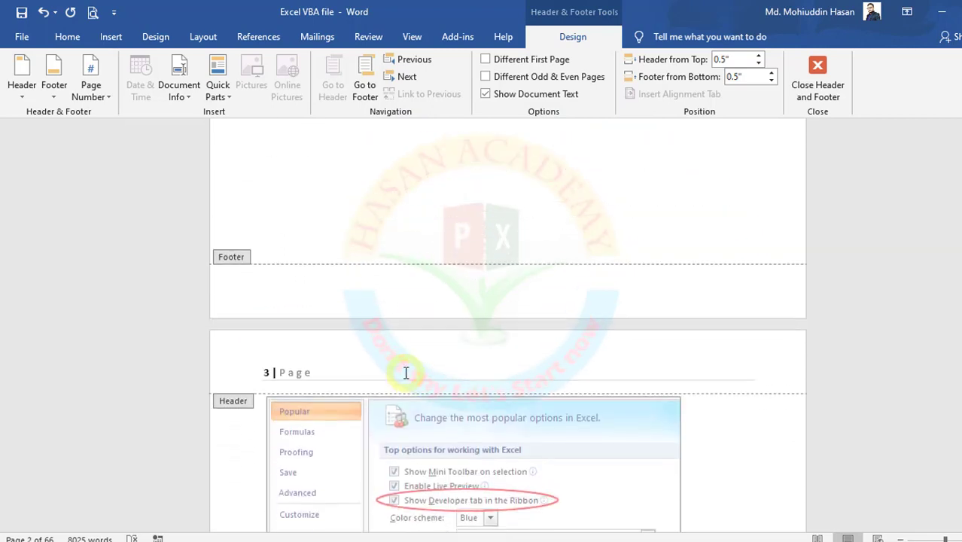
{"action": "scroll", "coordinate": [210, 223], "scroll_direction": "up", "scroll_amount": 6}
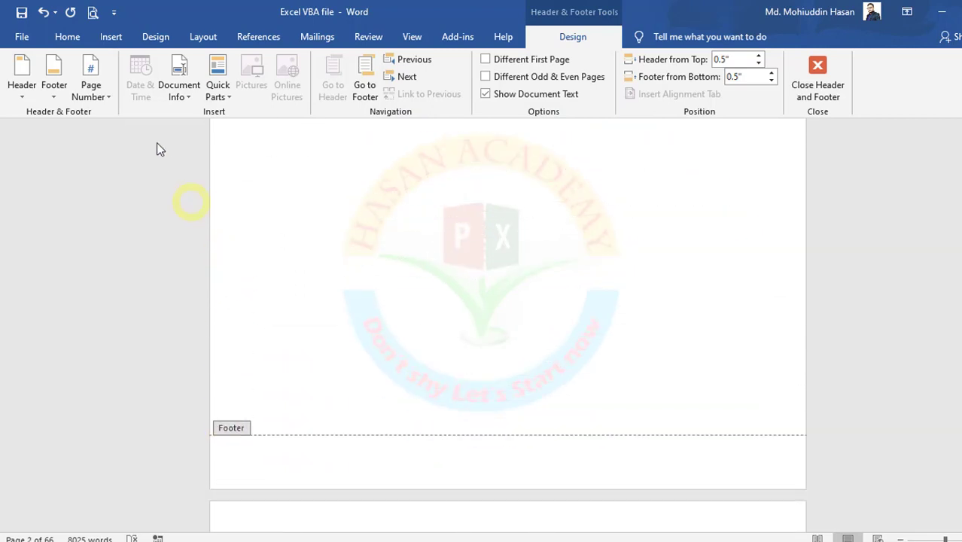
Step: Add Accent Bar 1 page numbers at the bottom of the page and compare the header and footer numbering
{"action": "left_click", "coordinate": [94, 92]}
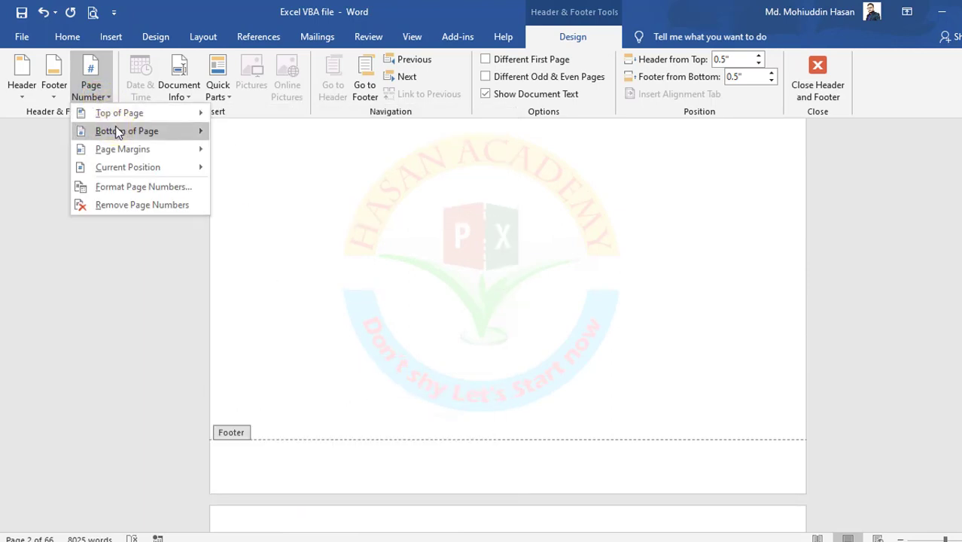
{"action": "mouse_move", "coordinate": [113, 131]}
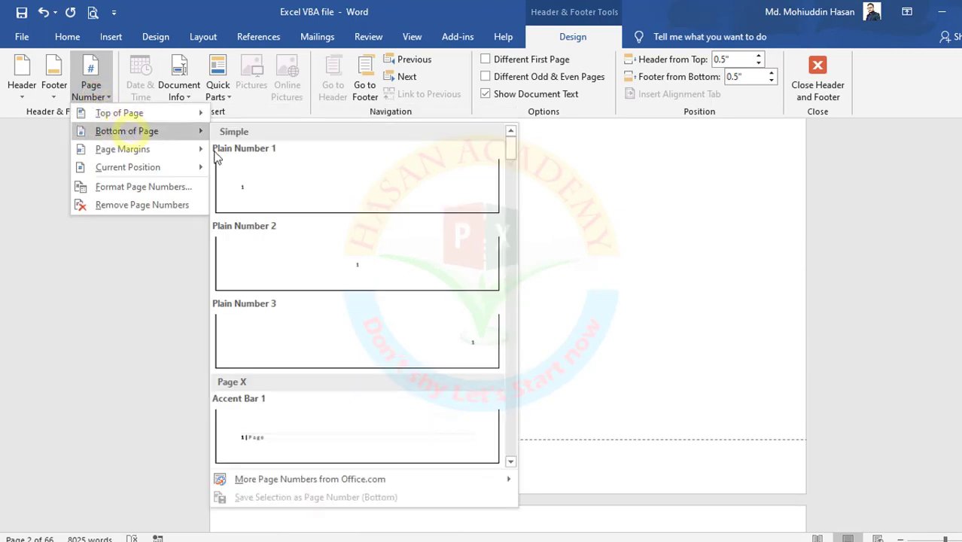
{"action": "left_click", "coordinate": [283, 431]}
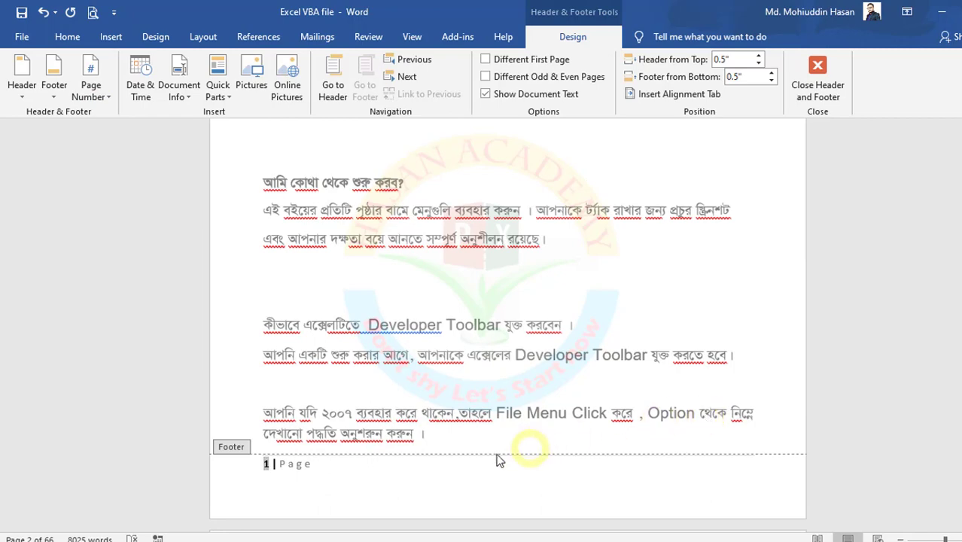
{"action": "scroll", "coordinate": [301, 435], "scroll_direction": "up", "scroll_amount": 6}
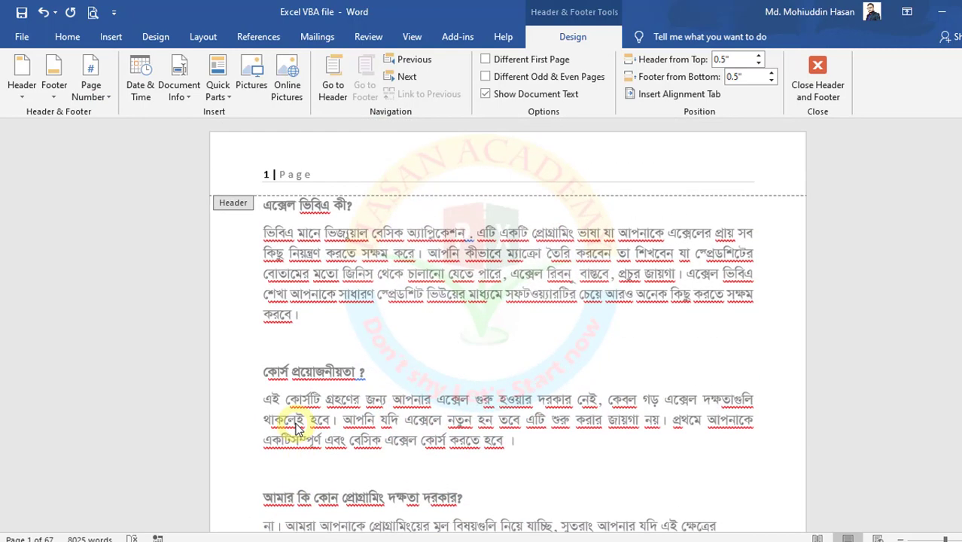
{"action": "scroll", "coordinate": [278, 175], "scroll_direction": "down", "scroll_amount": 7}
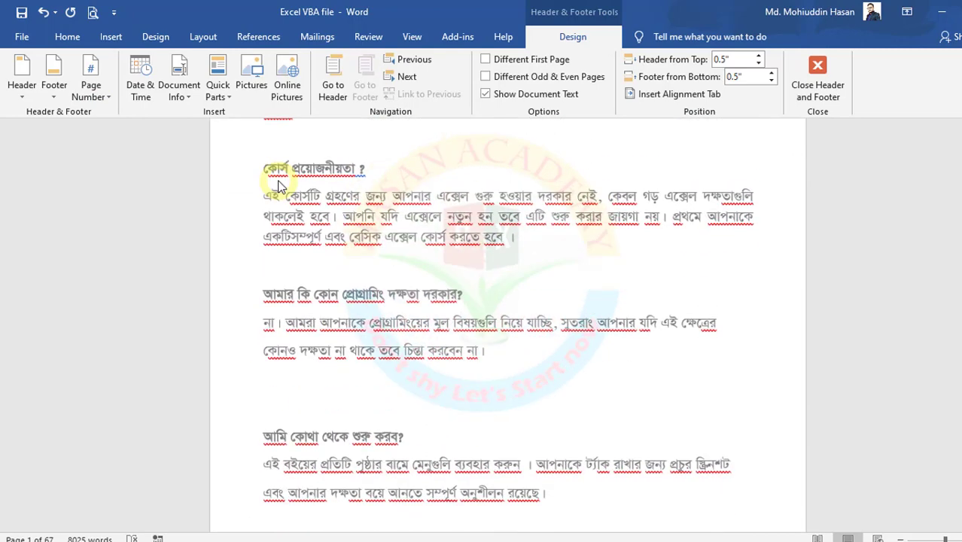
{"action": "scroll", "coordinate": [276, 339], "scroll_direction": "up", "scroll_amount": 4}
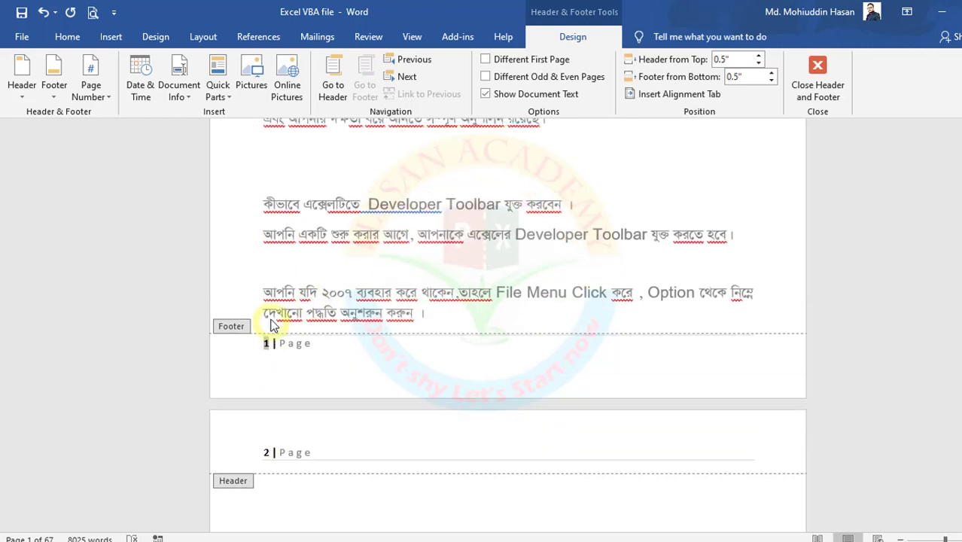
Step: Remove all page numbers from the document's headers and footers and check the pages
{"action": "left_click", "coordinate": [102, 96]}
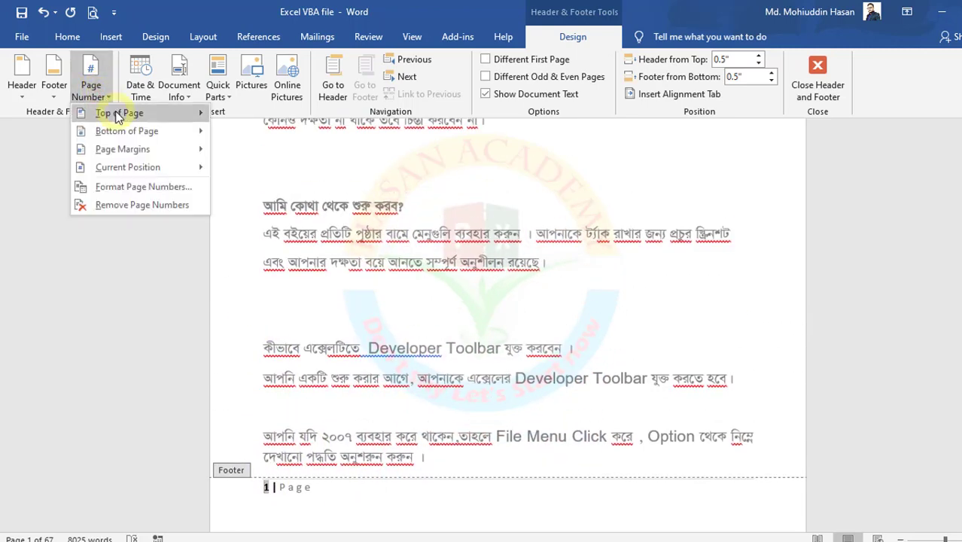
{"action": "mouse_move", "coordinate": [119, 113]}
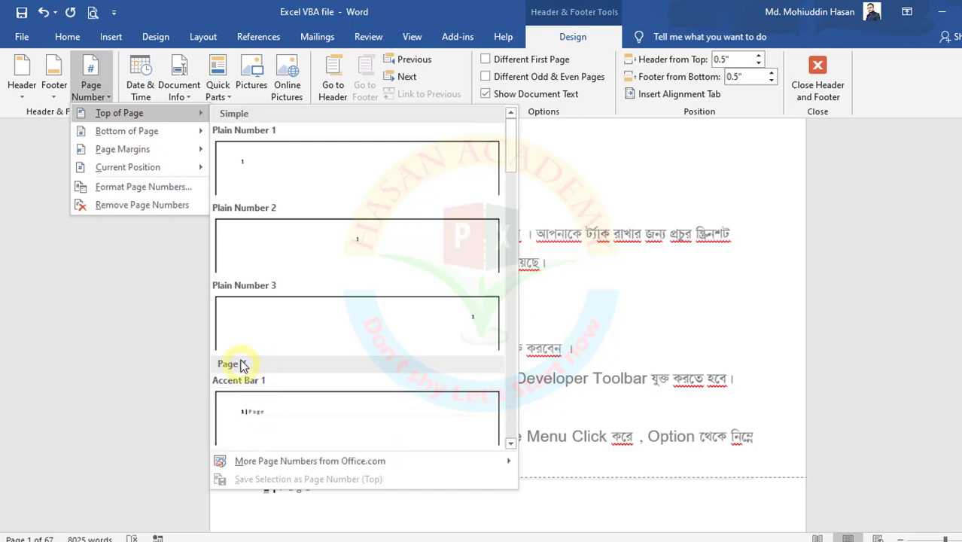
{"action": "left_click", "coordinate": [153, 204]}
{"action": "scroll", "coordinate": [354, 286], "scroll_direction": "down", "scroll_amount": 8}
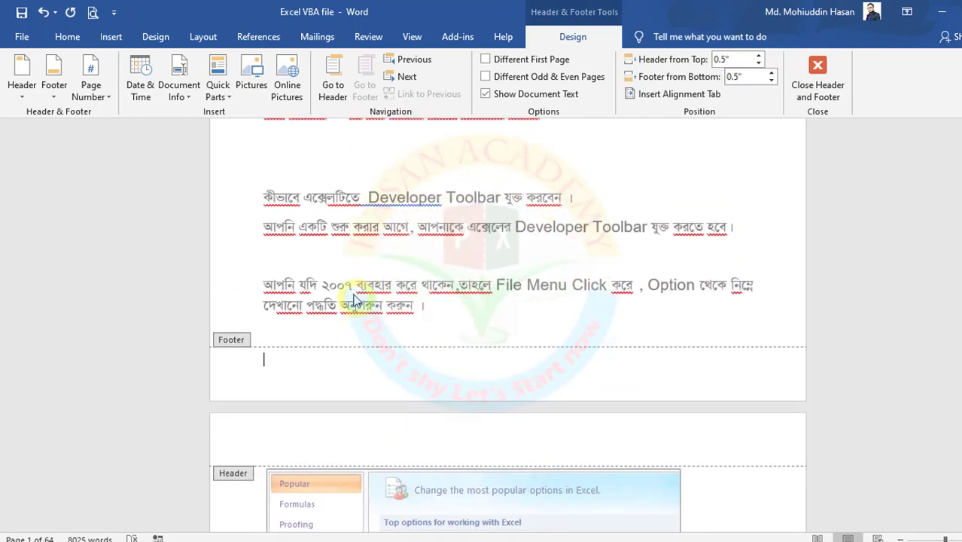
{"action": "scroll", "coordinate": [346, 296], "scroll_direction": "up", "scroll_amount": 5}
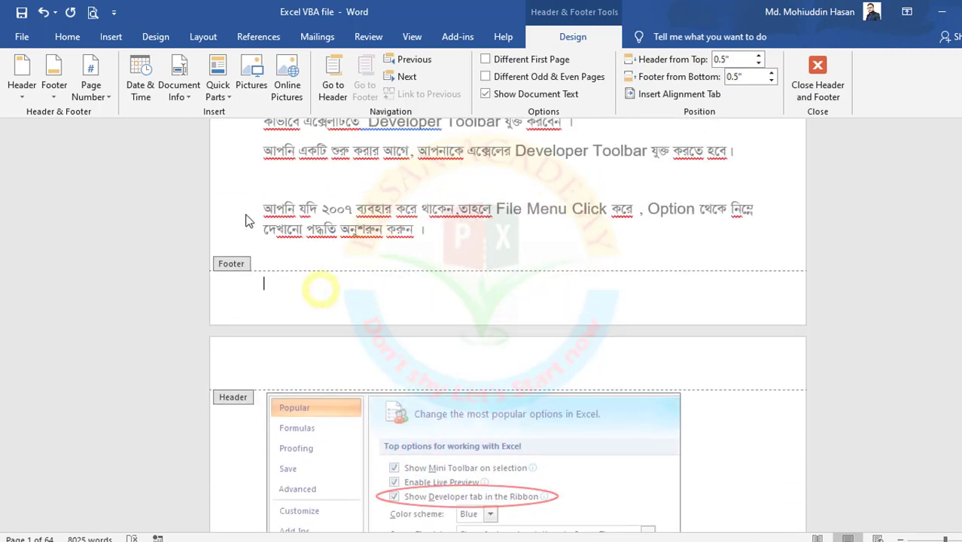
Step: Add page numbers at the bottom of the page in the Accent Bar 1 style
{"action": "left_click", "coordinate": [100, 104]}
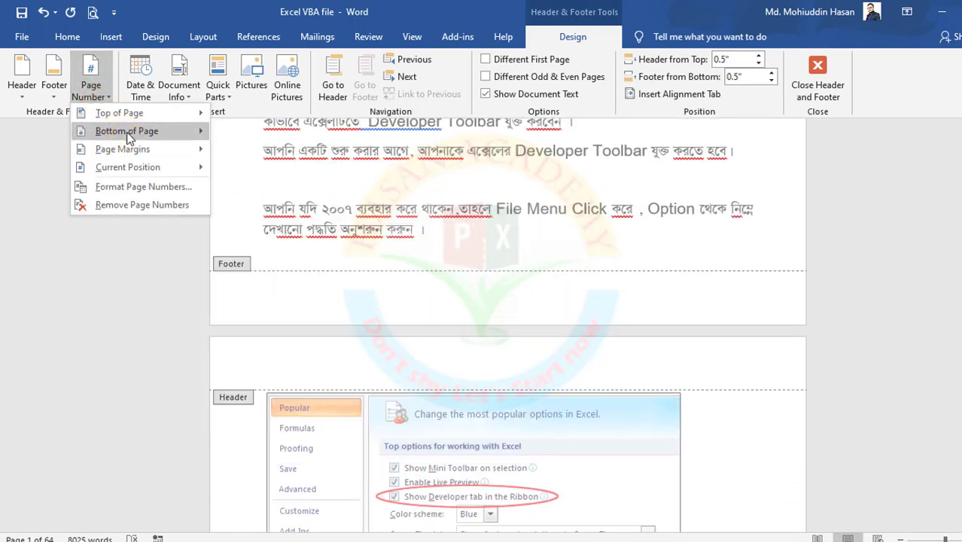
{"action": "mouse_move", "coordinate": [132, 137]}
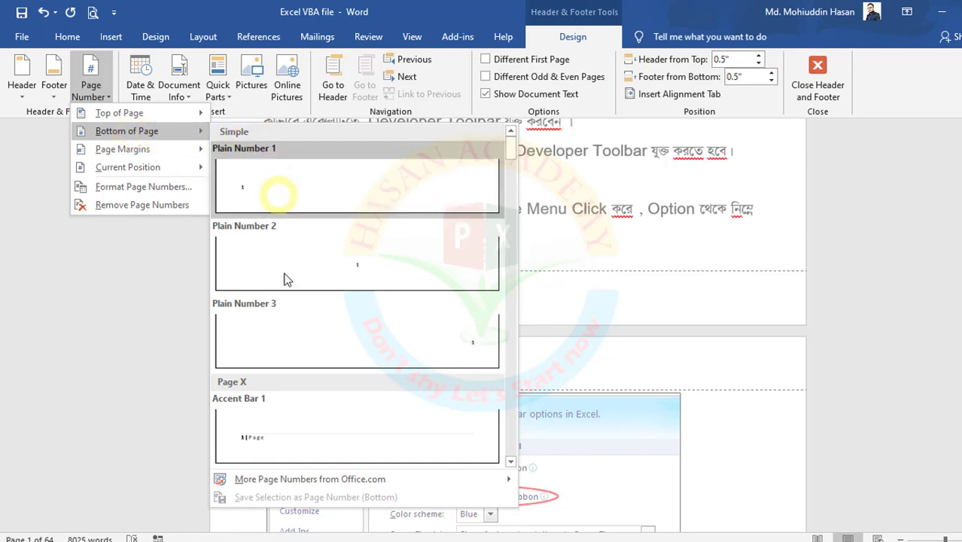
{"action": "left_click", "coordinate": [254, 439]}
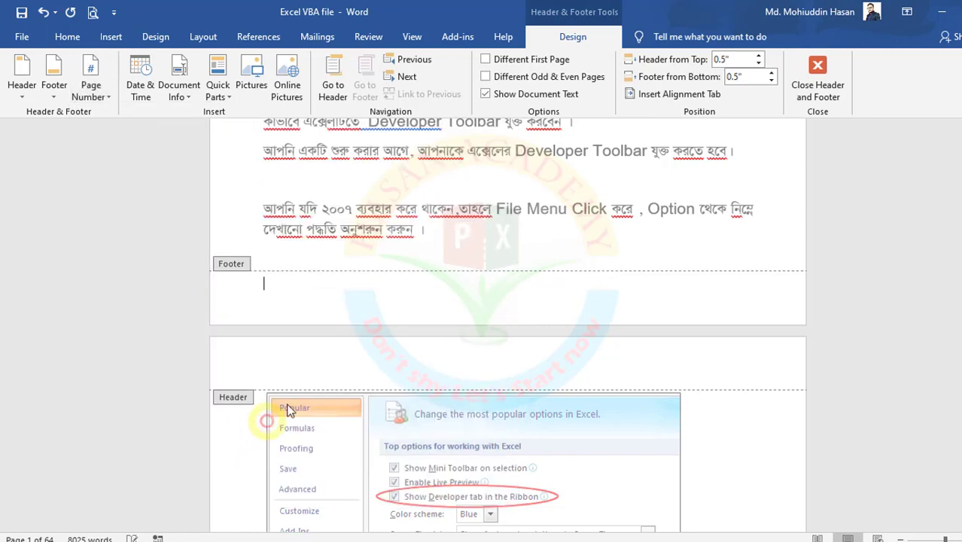
{"action": "scroll", "coordinate": [347, 300], "scroll_direction": "up", "scroll_amount": 10}
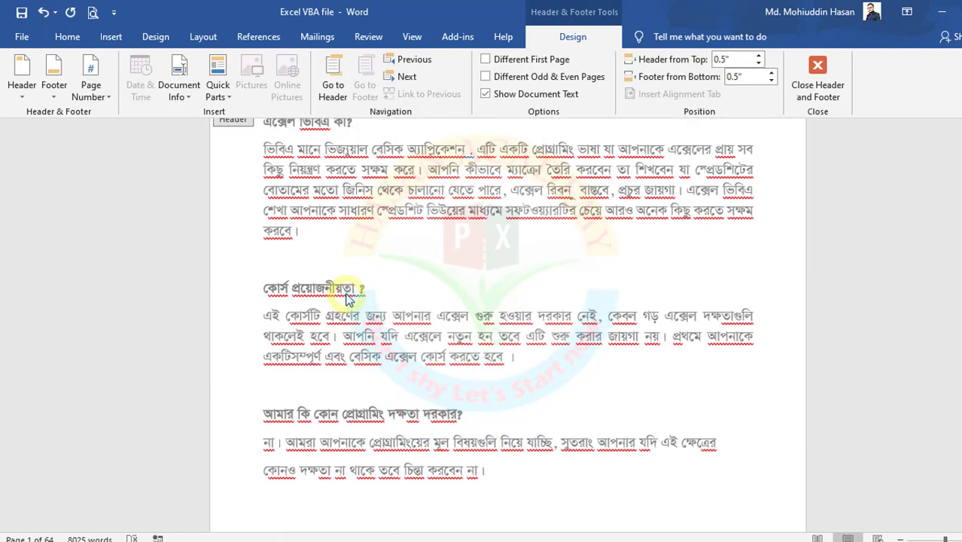
Step: Review the page number position options, then remove the page numbers from the document
{"action": "left_click", "coordinate": [95, 103]}
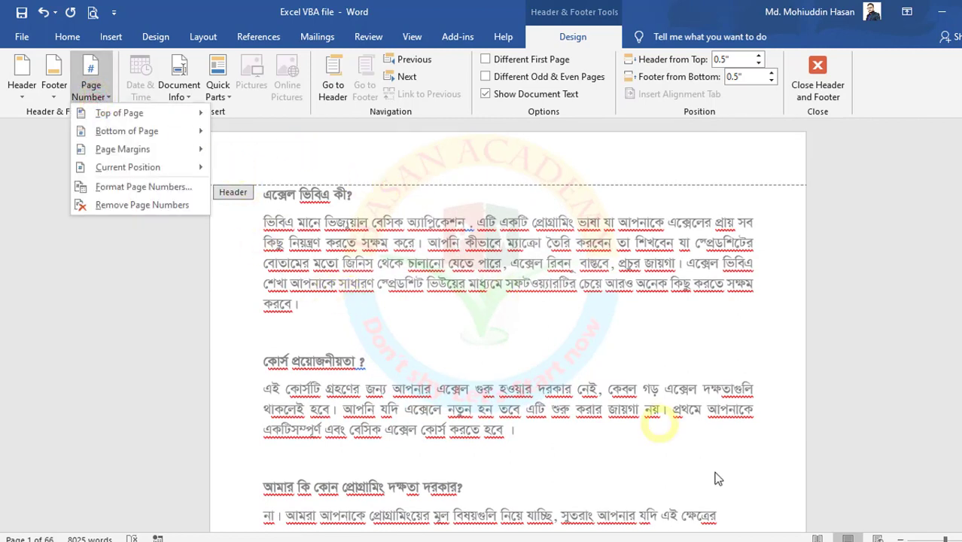
{"action": "mouse_move", "coordinate": [112, 119]}
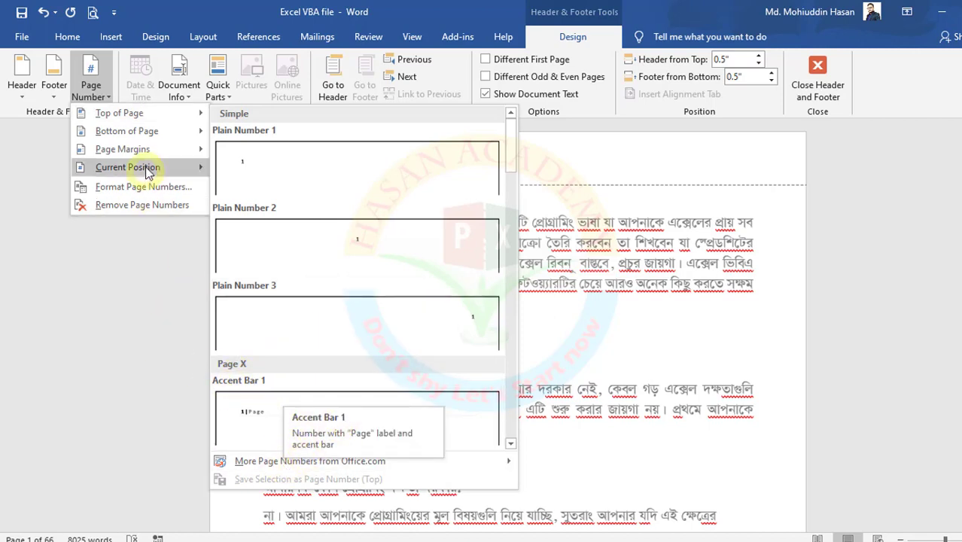
{"action": "mouse_move", "coordinate": [139, 174]}
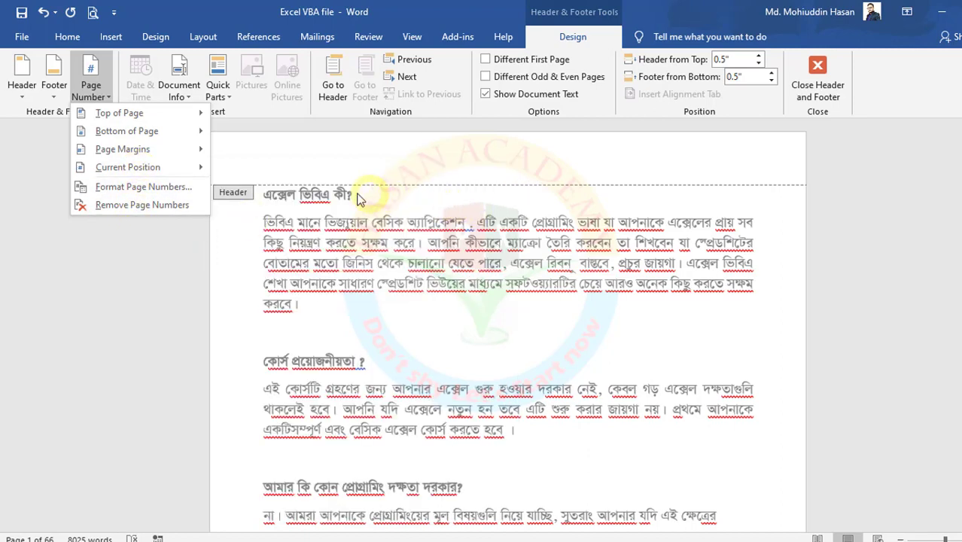
{"action": "left_click", "coordinate": [148, 204]}
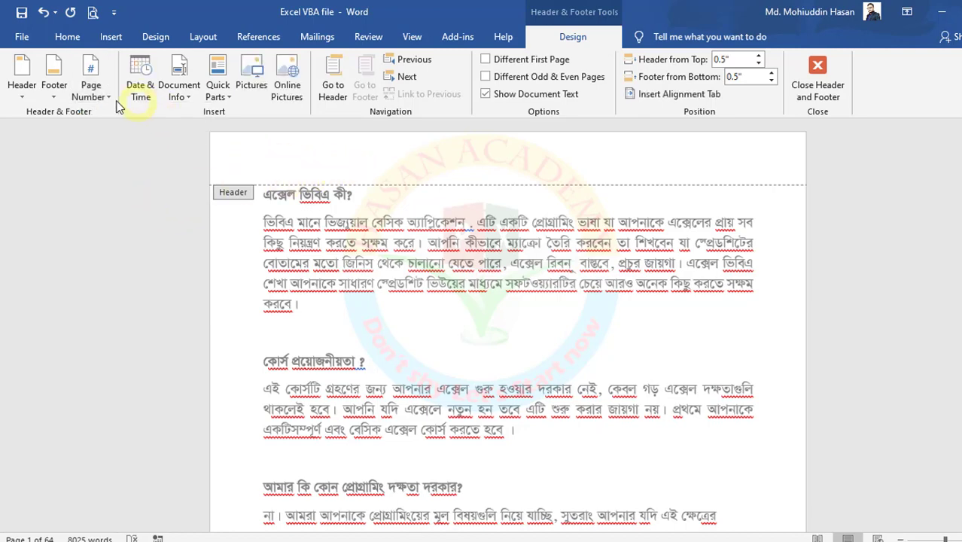
Step: Insert Accent Bar 1 page numbers at the bottom of the page again and check the first page's footer
{"action": "left_click", "coordinate": [91, 96]}
{"action": "mouse_move", "coordinate": [159, 151]}
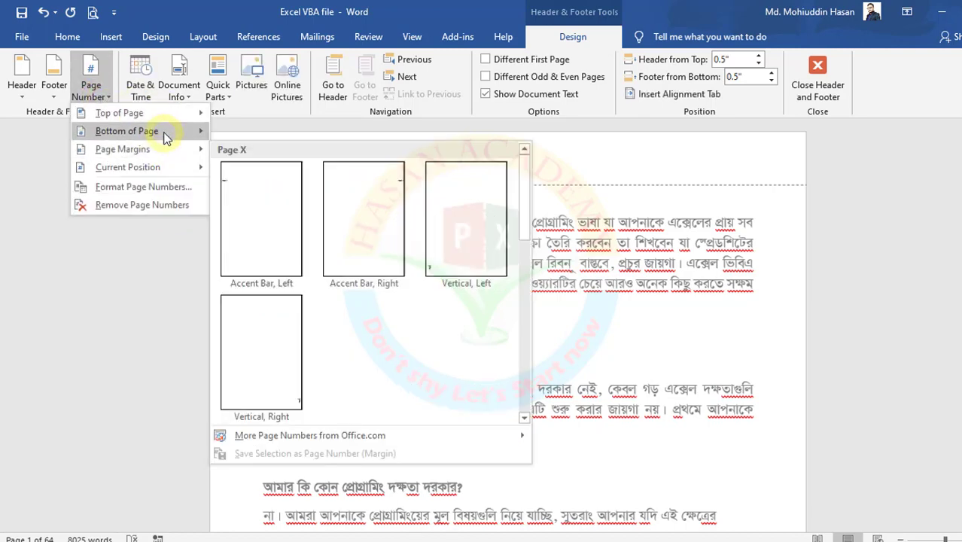
{"action": "mouse_move", "coordinate": [162, 132]}
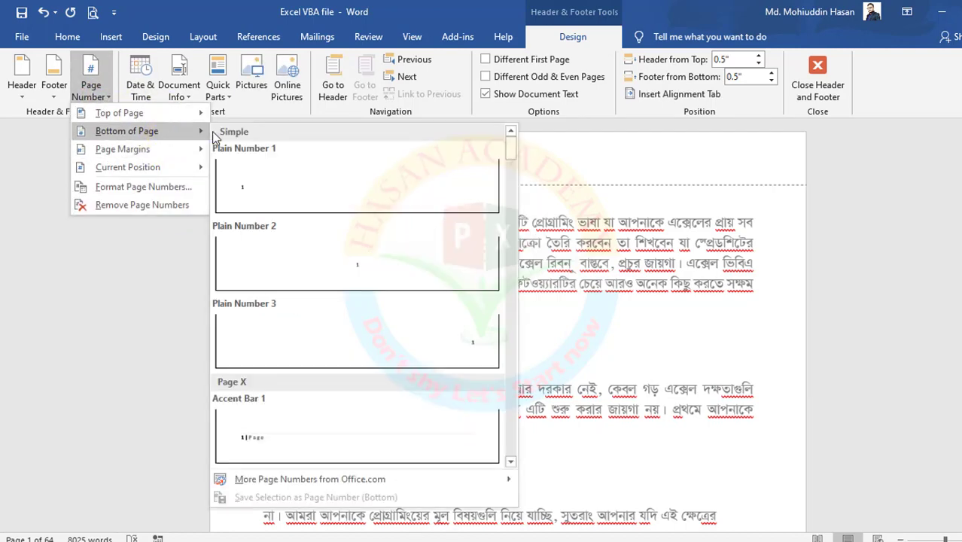
{"action": "left_click", "coordinate": [265, 435]}
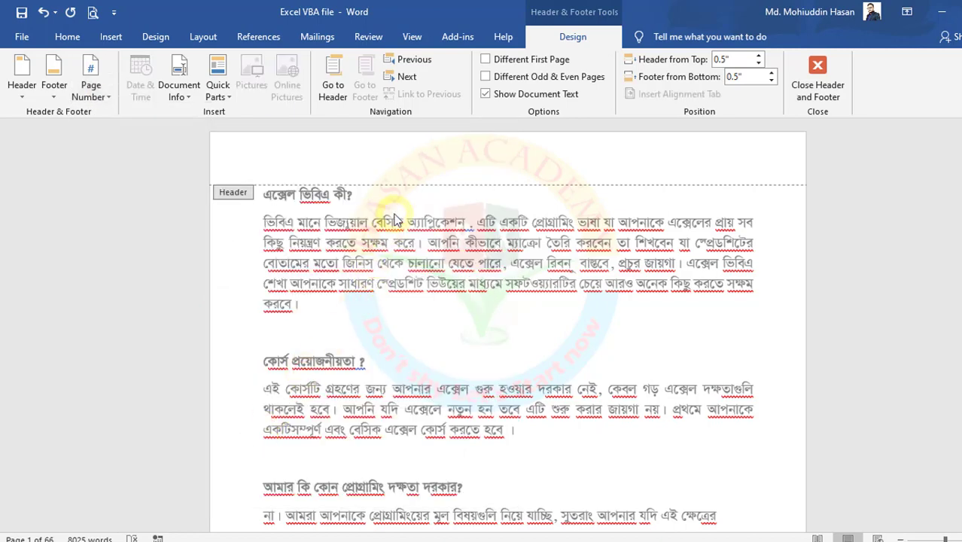
{"action": "scroll", "coordinate": [302, 455], "scroll_direction": "down", "scroll_amount": 10}
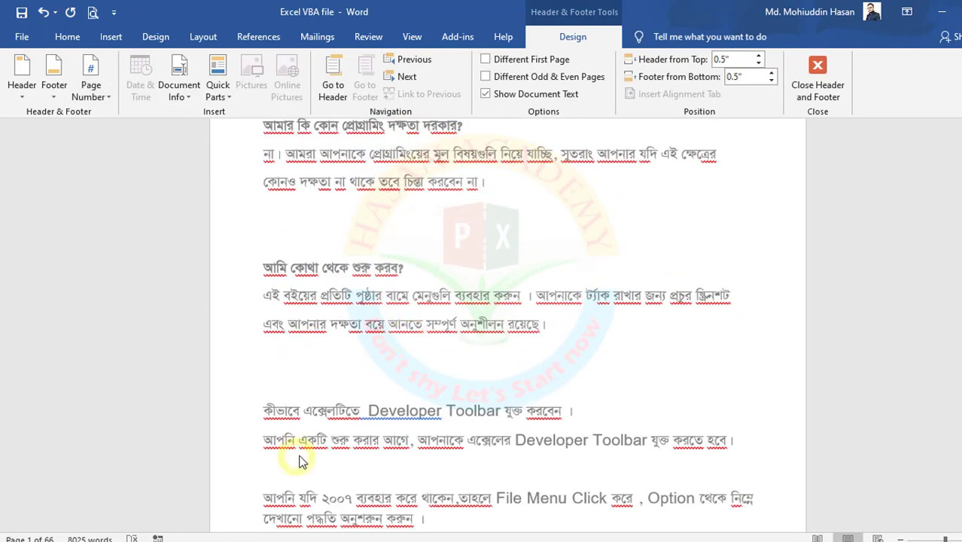
{"action": "left_click", "coordinate": [278, 382]}
{"action": "left_click", "coordinate": [278, 383]}
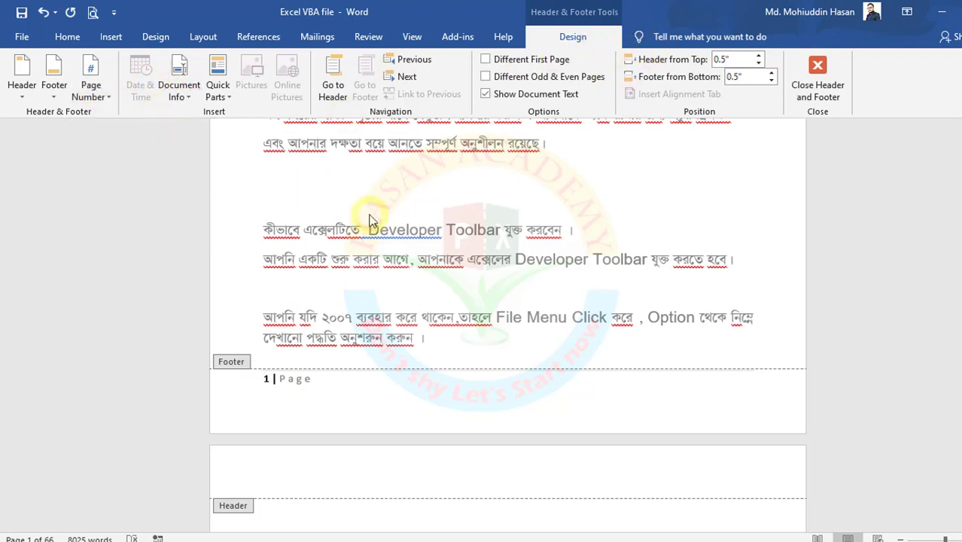
Step: Insert the built-in Blank (Three Columns) header
{"action": "scroll", "coordinate": [369, 223], "scroll_direction": "up", "scroll_amount": 3}
{"action": "left_click", "coordinate": [22, 86]}
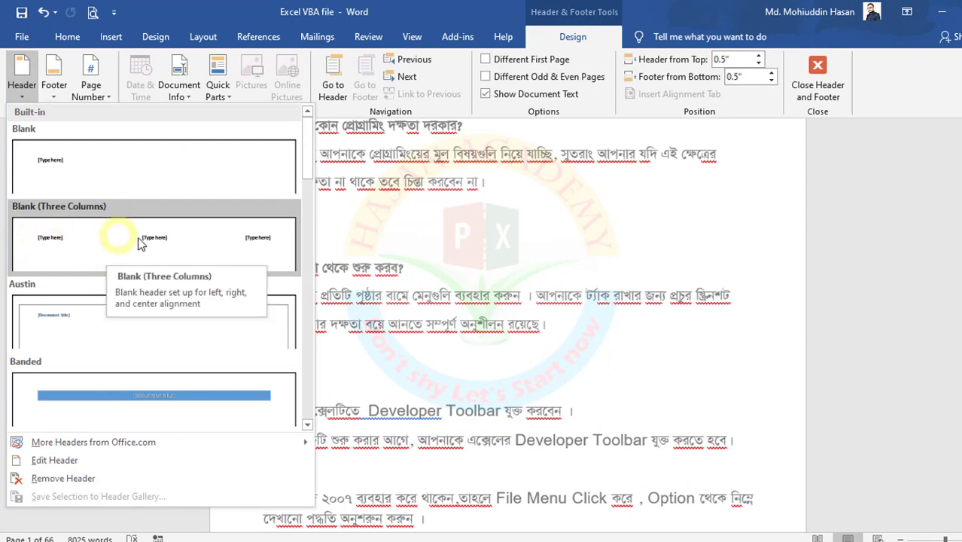
{"action": "left_click", "coordinate": [101, 237]}
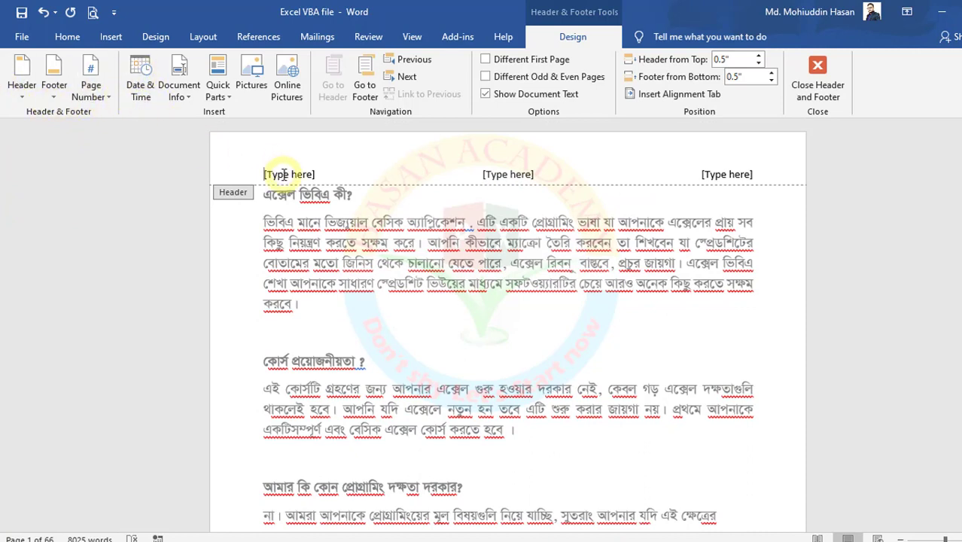
{"action": "left_click", "coordinate": [19, 87]}
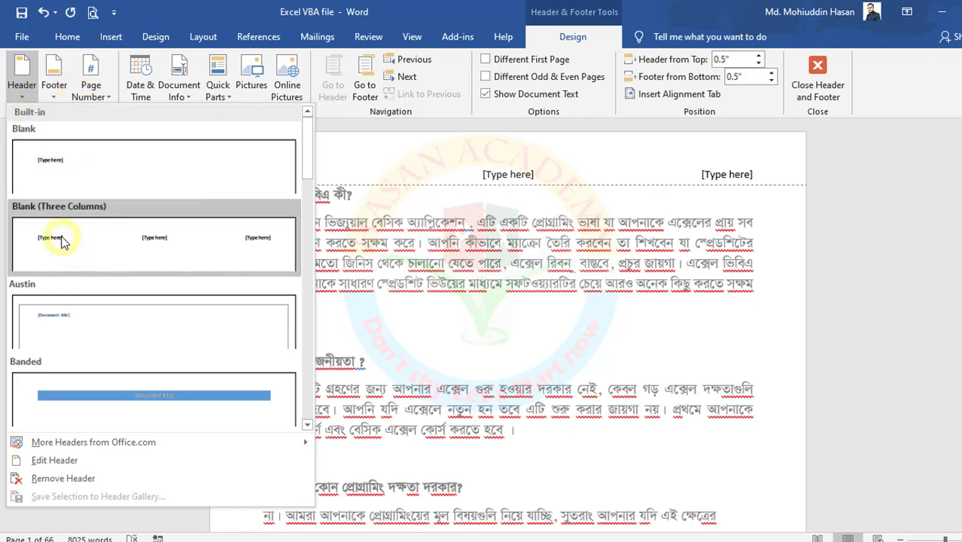
{"action": "left_click", "coordinate": [379, 146]}
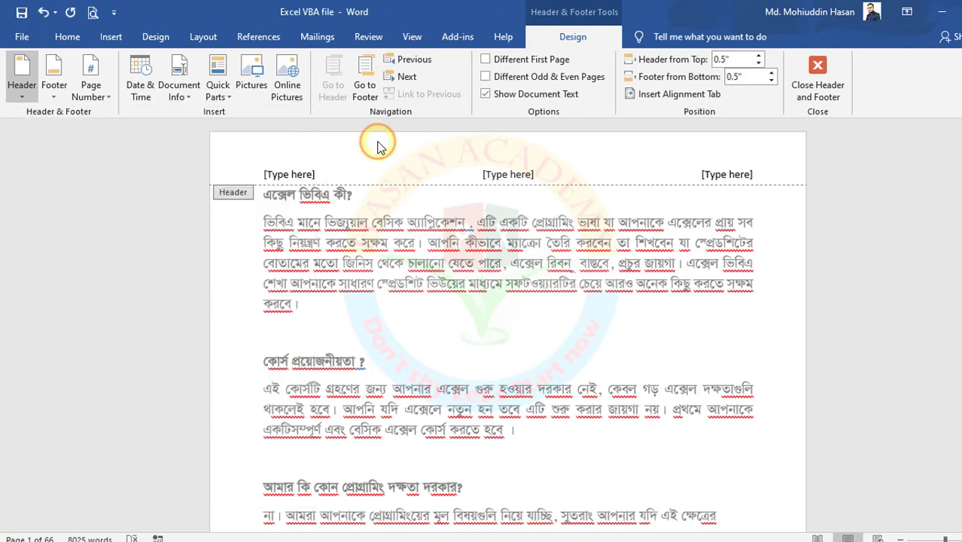
Step: Insert the date into the header's left placeholder as 8/19/2020 and add it again as Wednesday, August 19, 2020
{"action": "left_click", "coordinate": [283, 173]}
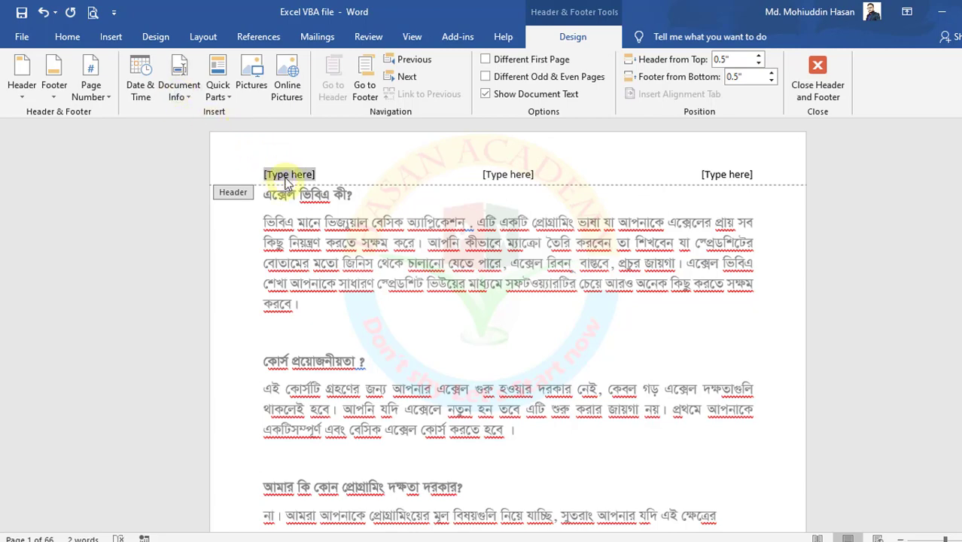
{"action": "left_click", "coordinate": [147, 81]}
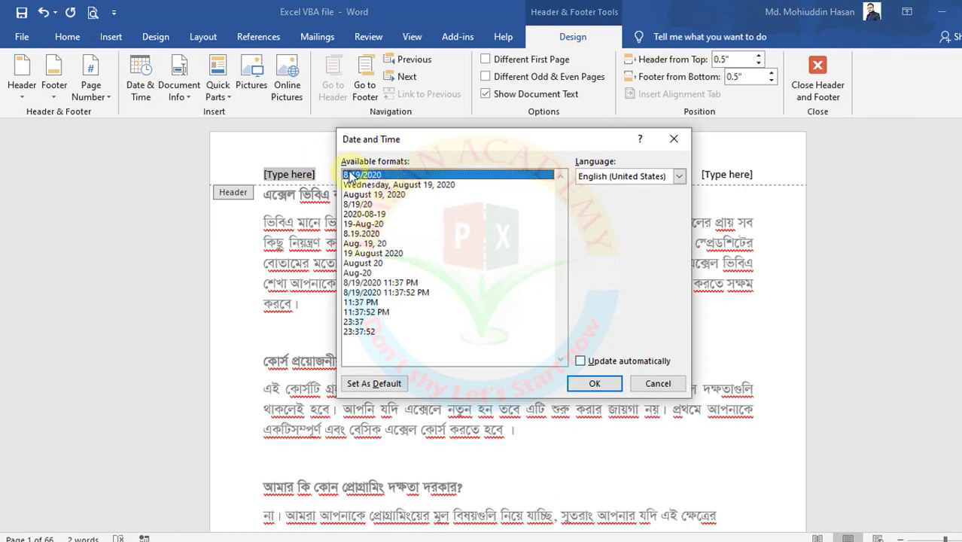
{"action": "left_click", "coordinate": [593, 384]}
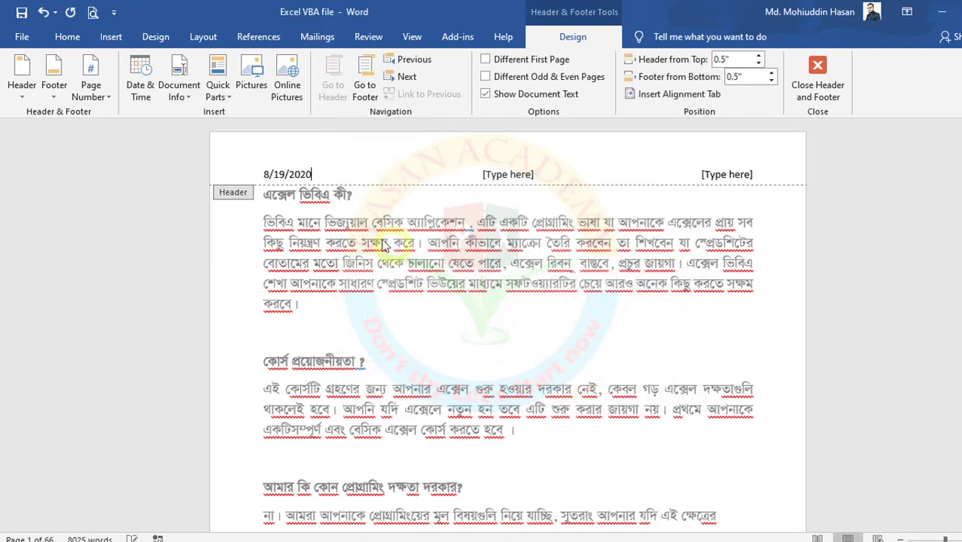
{"action": "left_click", "coordinate": [140, 79]}
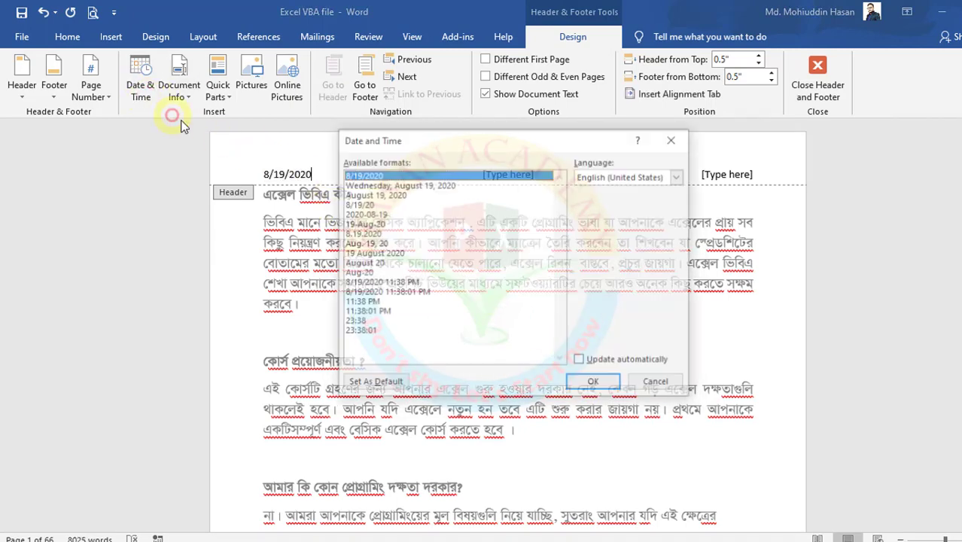
{"action": "left_click", "coordinate": [392, 185]}
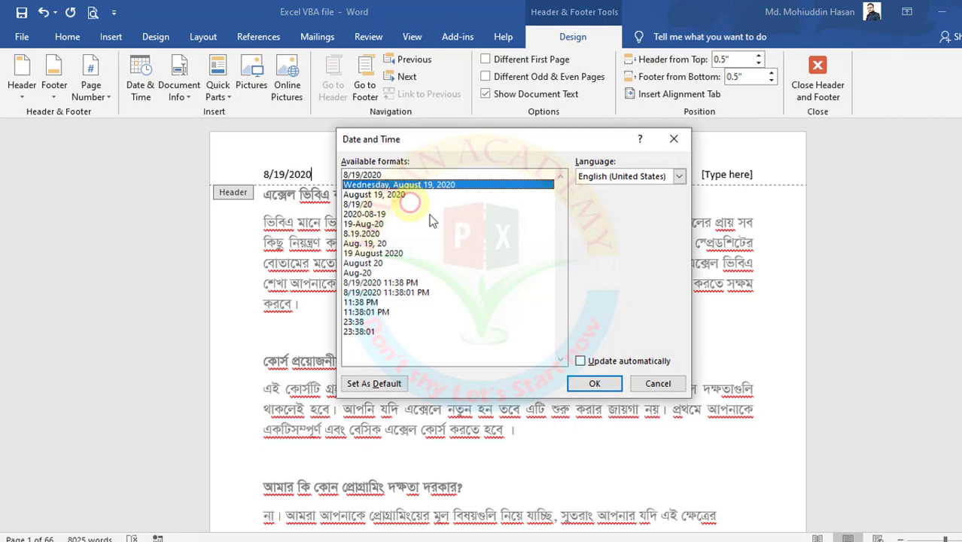
{"action": "left_click", "coordinate": [595, 384]}
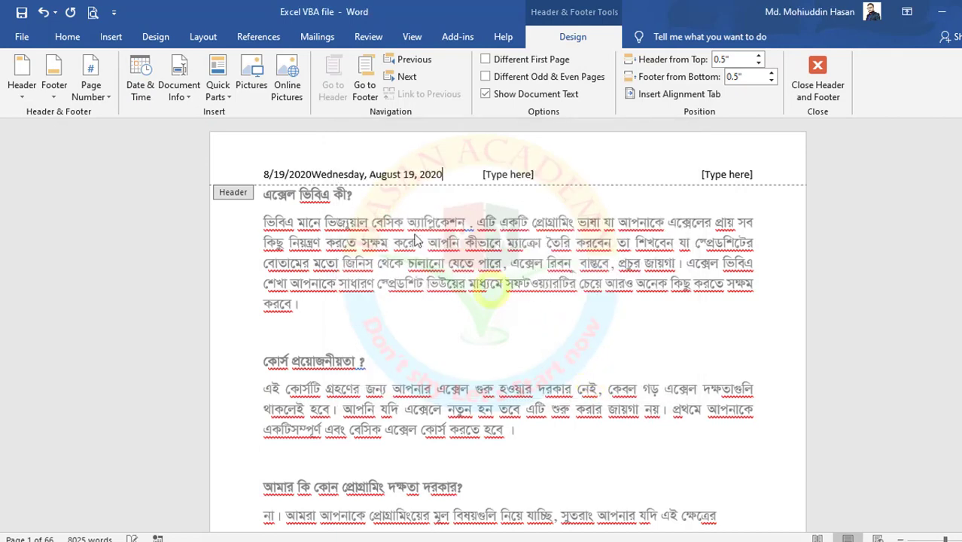
Step: Undo both date insertions in the header's left placeholder
{"action": "double_click", "coordinate": [313, 174]}
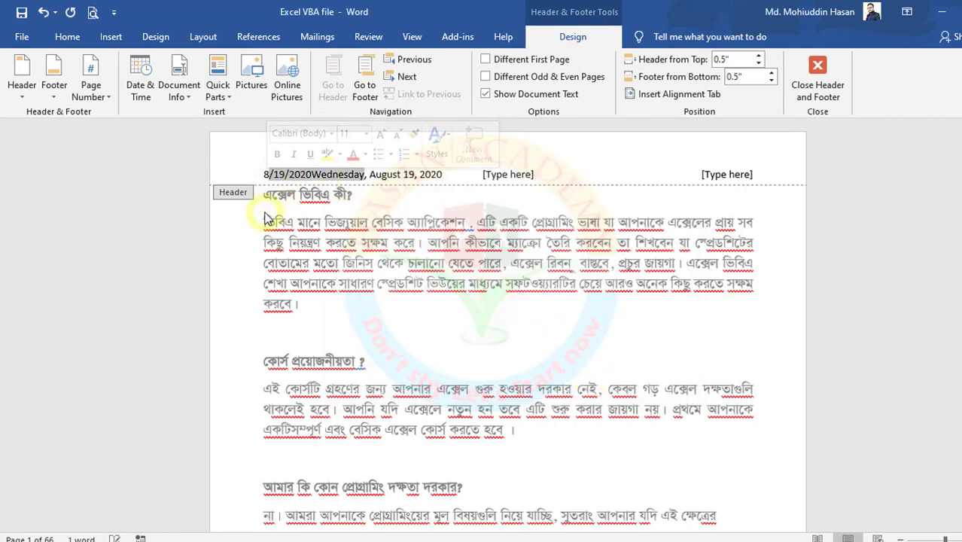
{"action": "key", "text": "ctrl+z"}
{"action": "key", "text": "ctrl+z"}
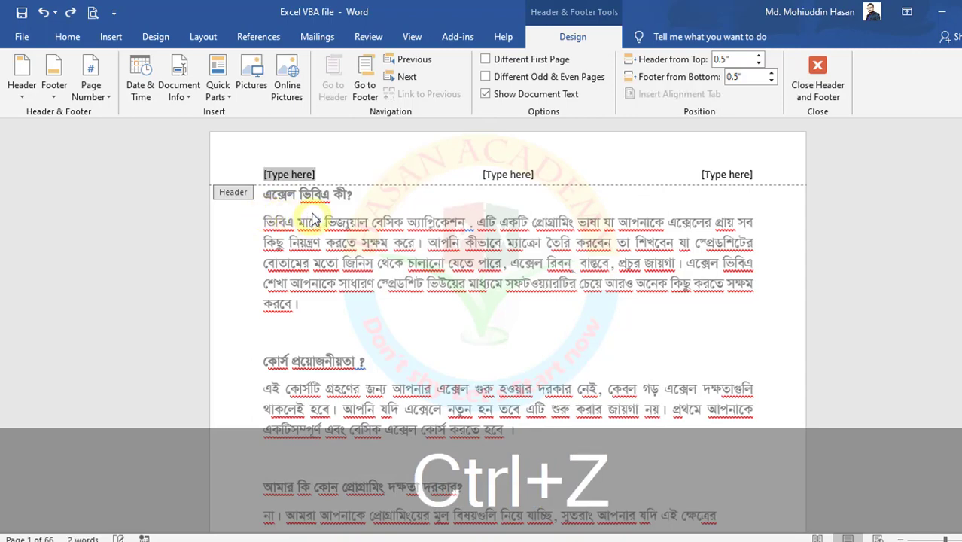
Step: Replace the header's left placeholder with the date in the Wednesday, August 19, 2020 format
{"action": "left_click", "coordinate": [140, 89]}
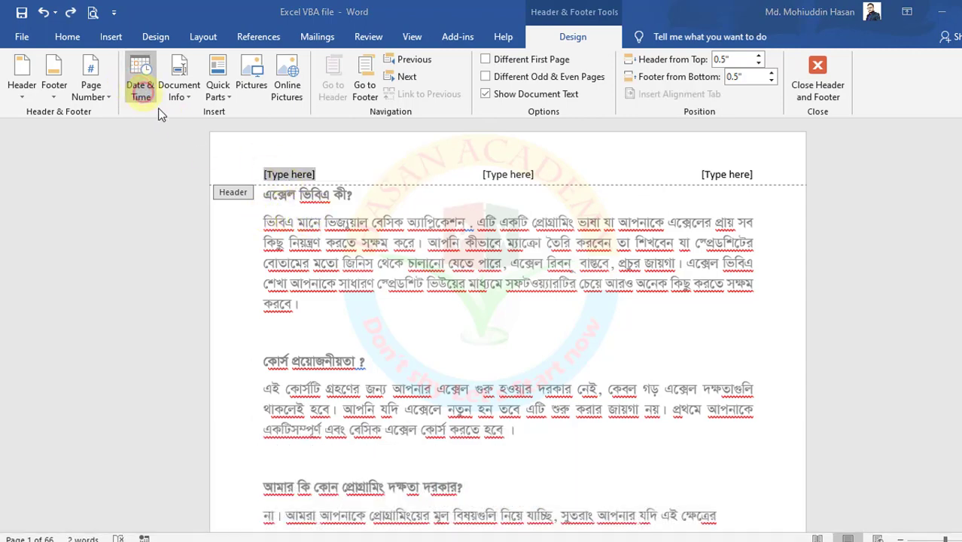
{"action": "left_click", "coordinate": [365, 186]}
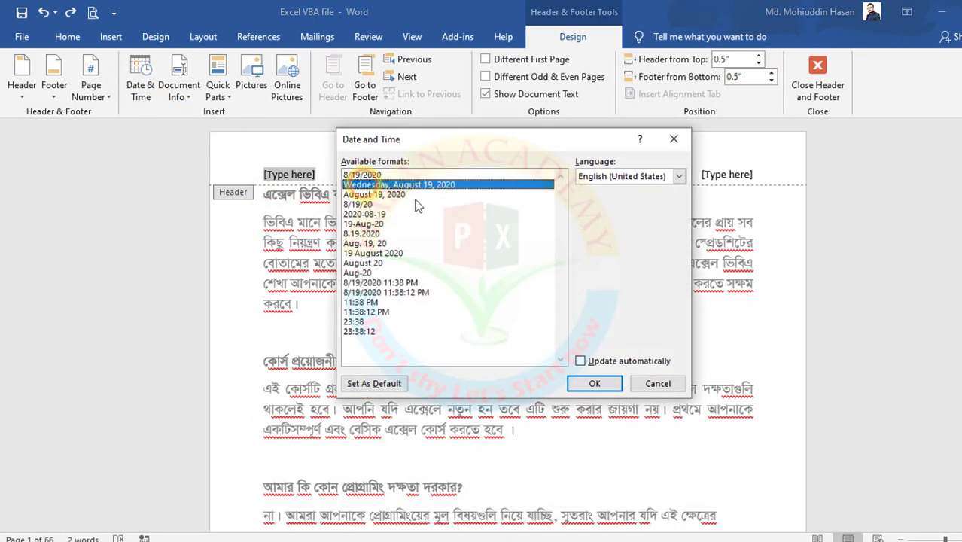
{"action": "left_click", "coordinate": [594, 383]}
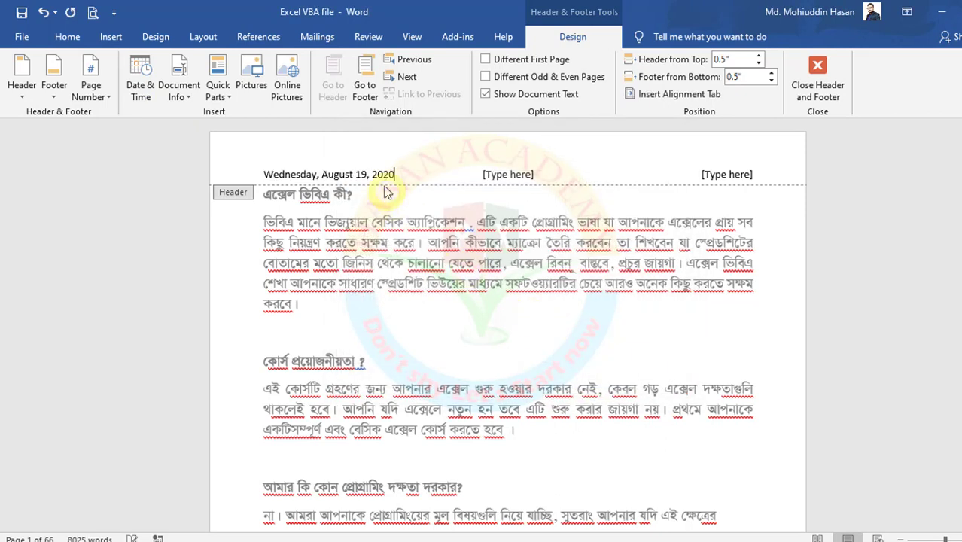
Step: Replace the header's middle placeholder with the document's author name property
{"action": "left_click", "coordinate": [507, 177]}
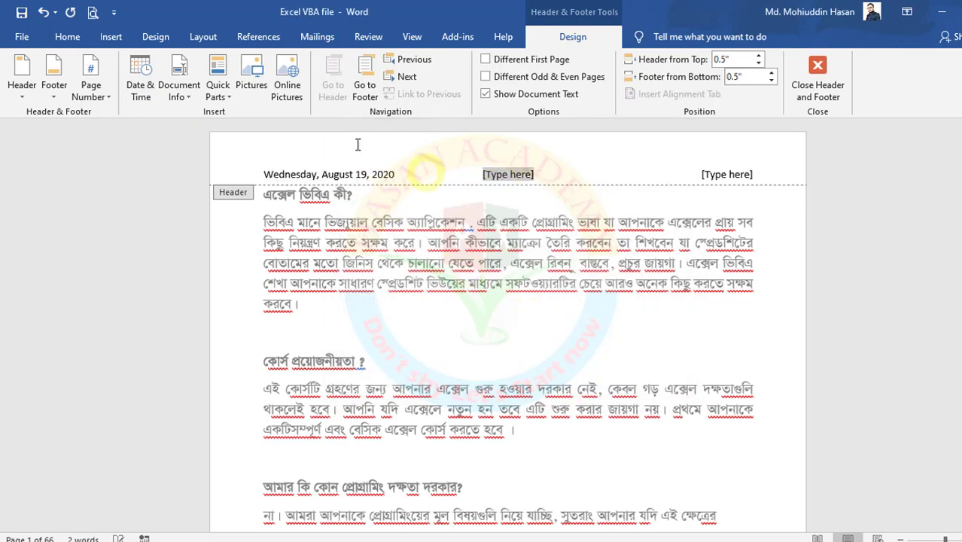
{"action": "left_click", "coordinate": [182, 97]}
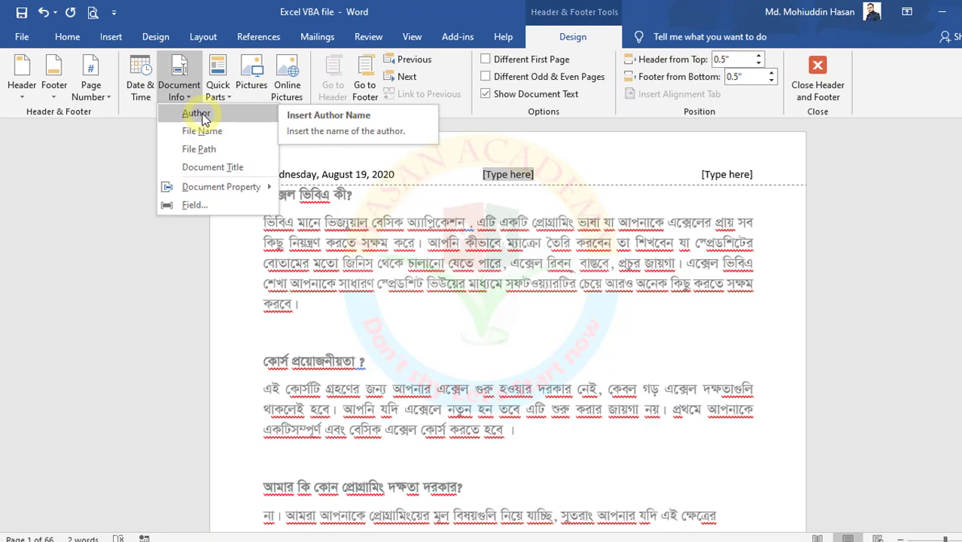
{"action": "left_click", "coordinate": [198, 115]}
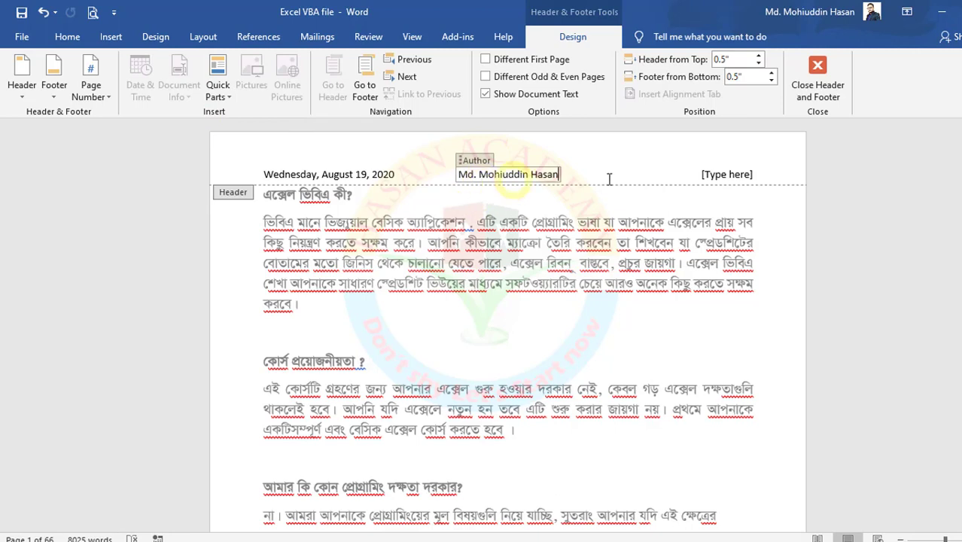
Step: Replace the header's right placeholder with the document's file name field
{"action": "left_click", "coordinate": [738, 179]}
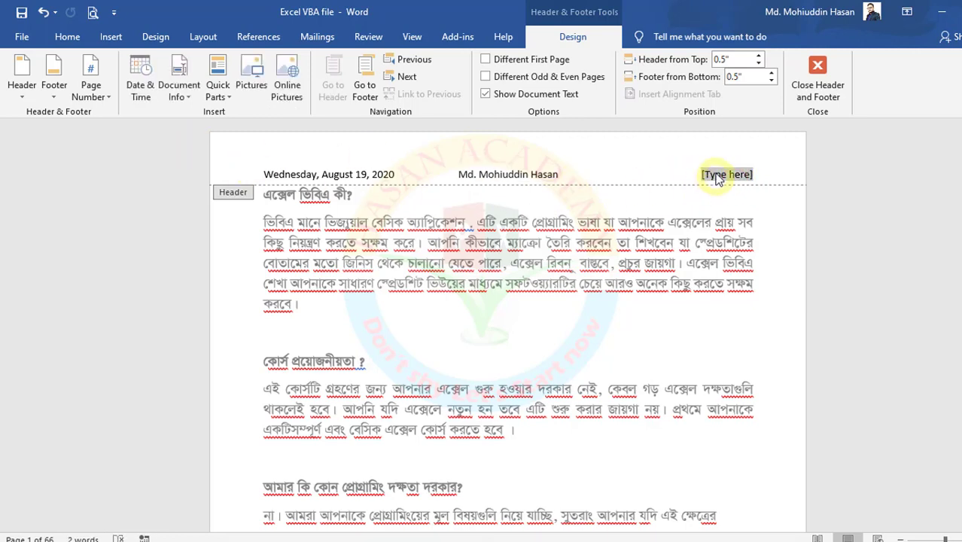
{"action": "left_click", "coordinate": [180, 100]}
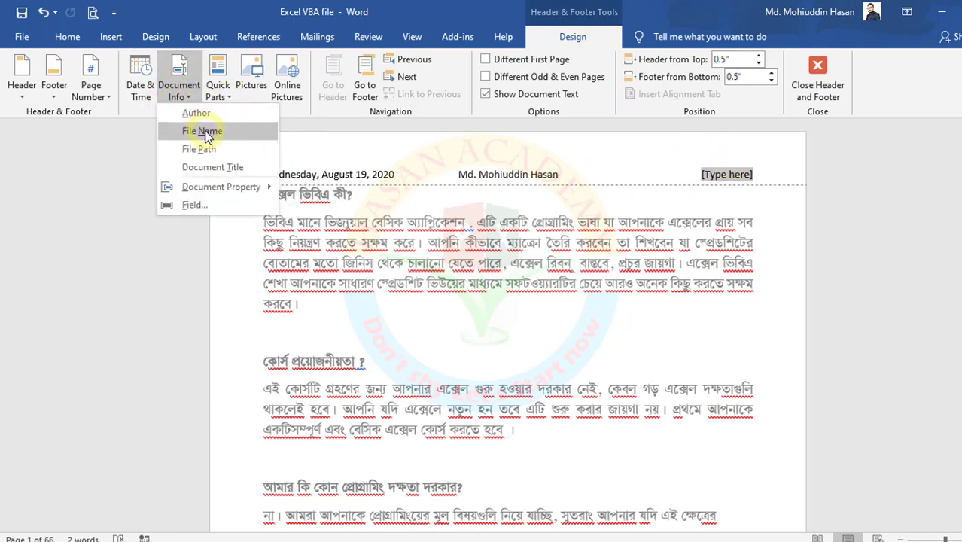
{"action": "left_click", "coordinate": [204, 131]}
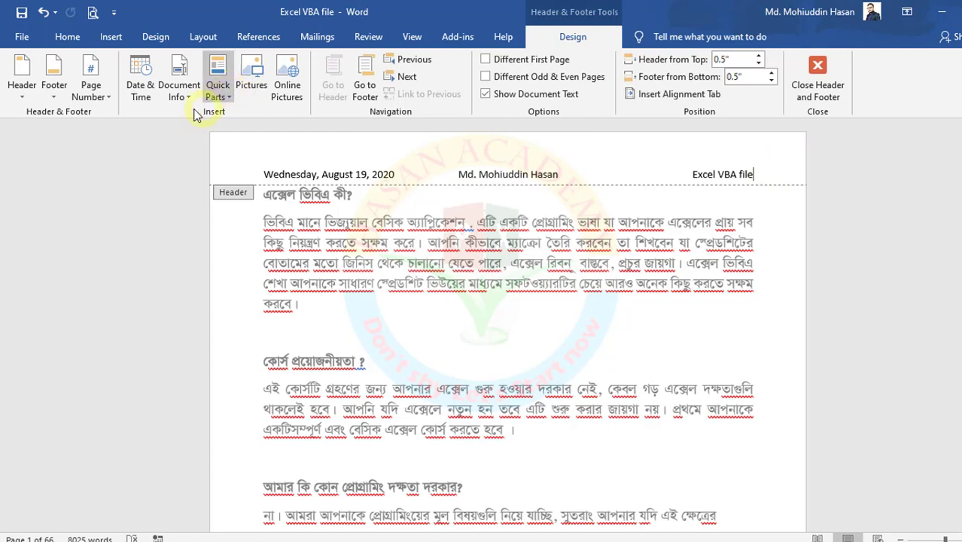
{"action": "left_click", "coordinate": [179, 89]}
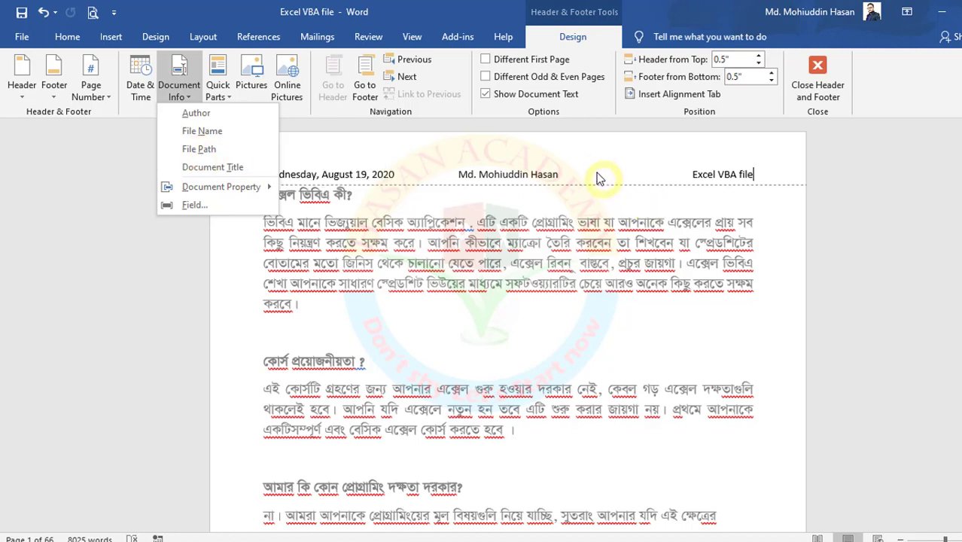
{"action": "key", "text": "Escape"}
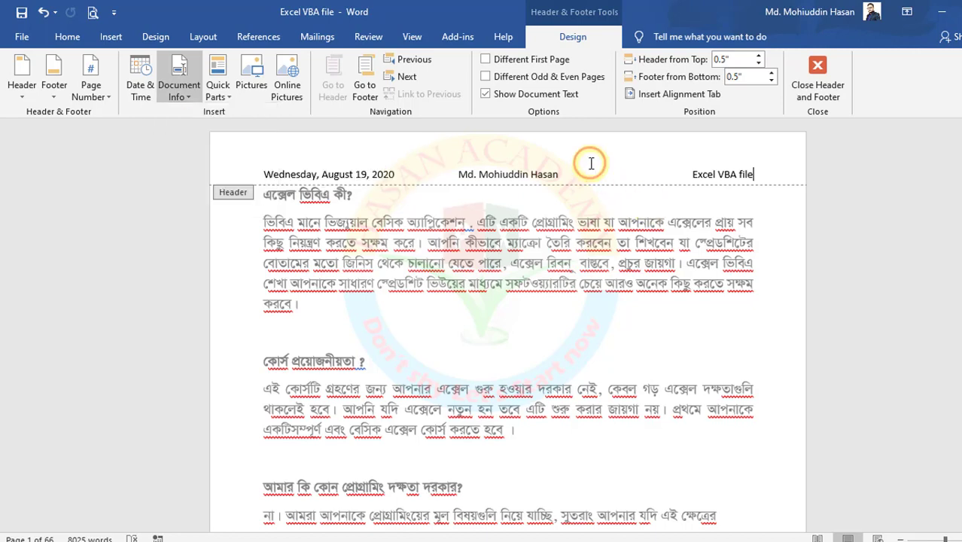
{"action": "left_click", "coordinate": [217, 97]}
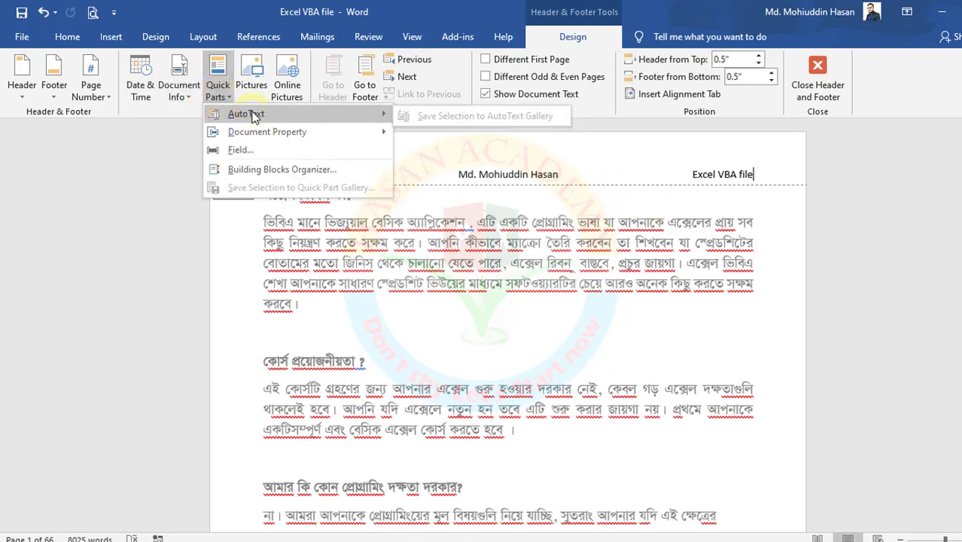
{"action": "mouse_move", "coordinate": [275, 133]}
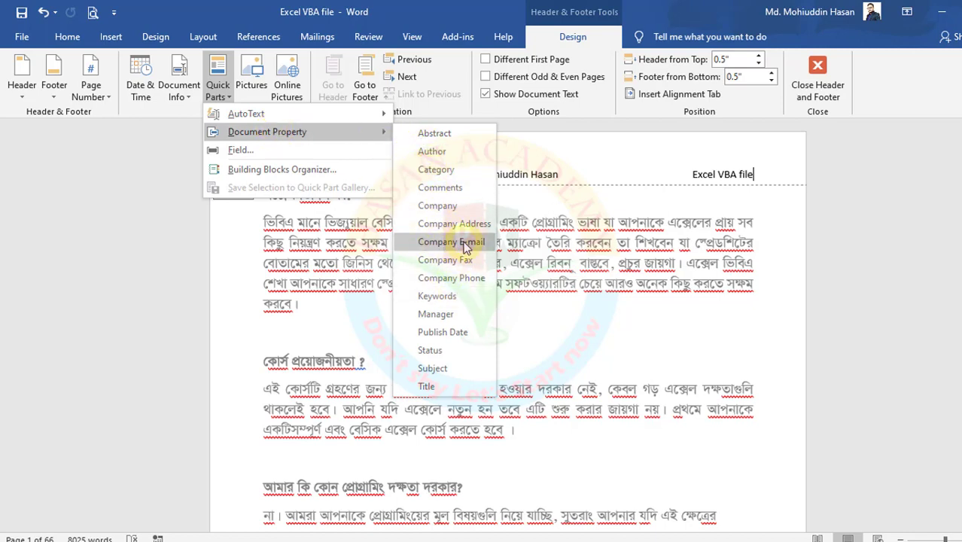
{"action": "left_click", "coordinate": [645, 157]}
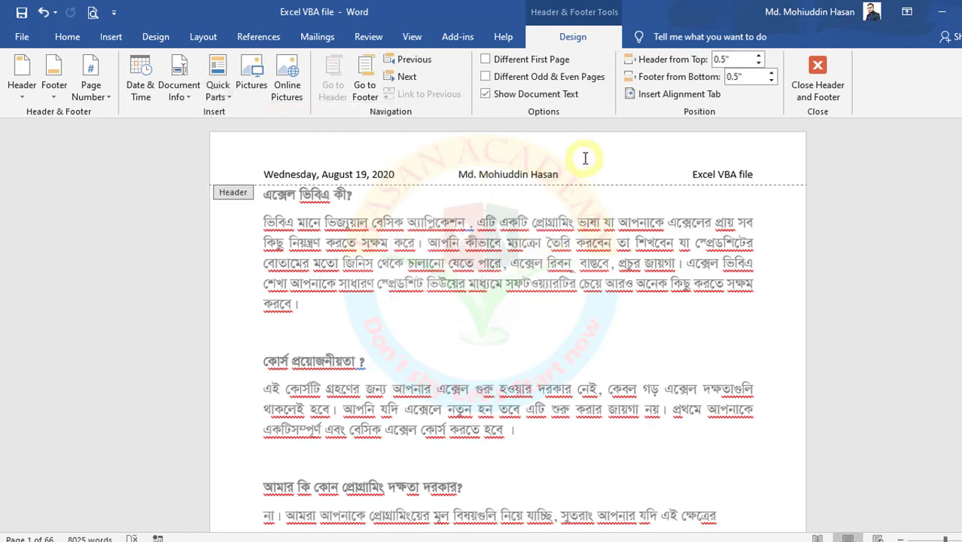
Step: Remove the three-column header and the footer from the document, and check the cleared page margins
{"action": "left_click", "coordinate": [21, 102]}
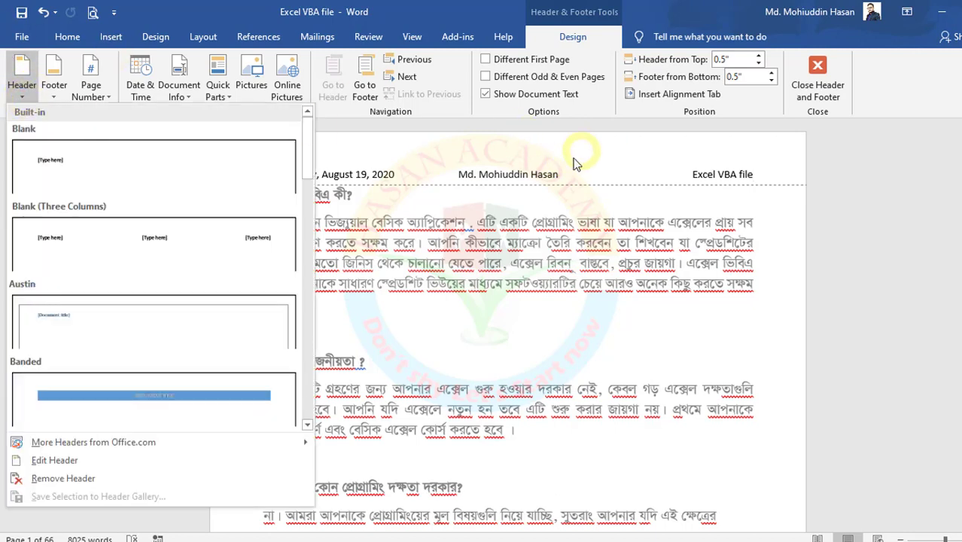
{"action": "left_click", "coordinate": [90, 485]}
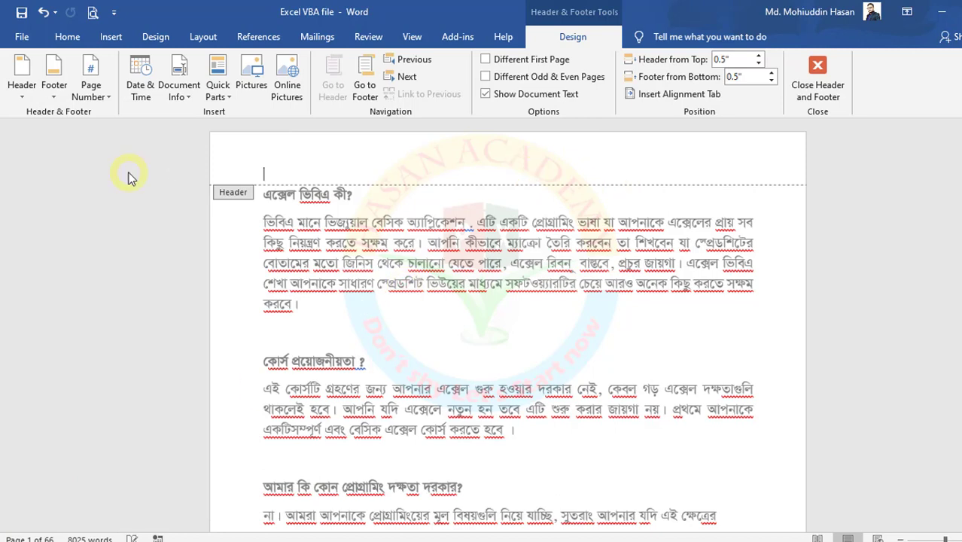
{"action": "left_click", "coordinate": [53, 88]}
{"action": "left_click", "coordinate": [83, 478]}
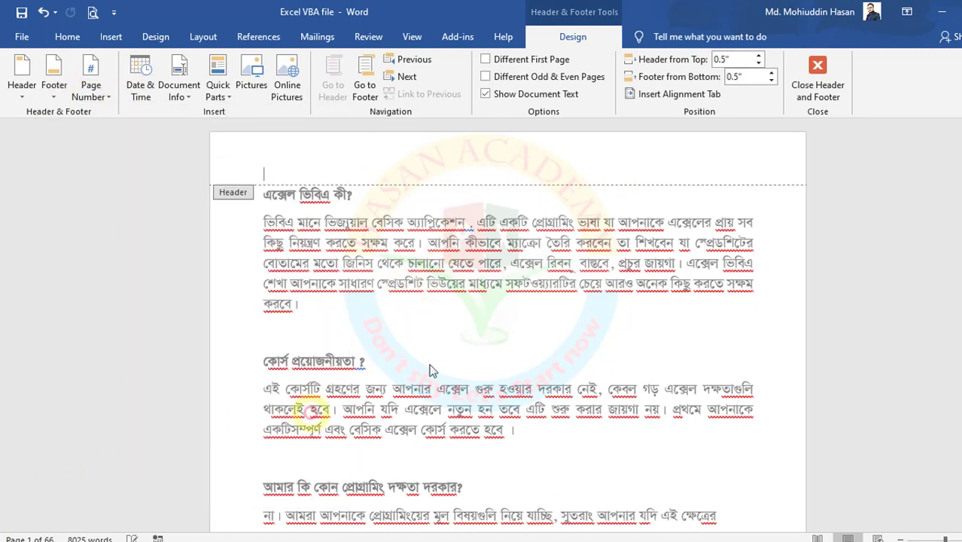
{"action": "scroll", "coordinate": [538, 354], "scroll_direction": "down", "scroll_amount": 6}
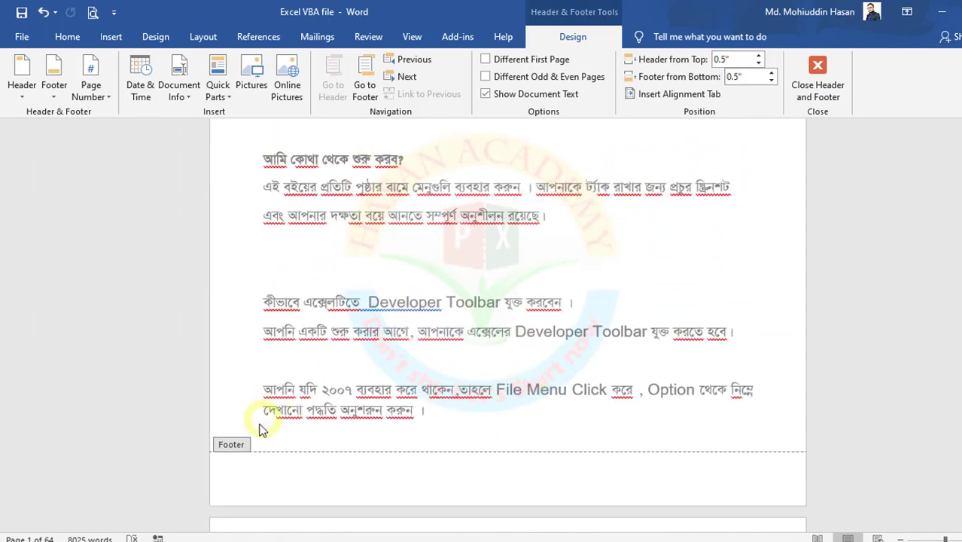
{"action": "scroll", "coordinate": [436, 429], "scroll_direction": "down", "scroll_amount": 3}
{"action": "scroll", "coordinate": [220, 293], "scroll_direction": "up", "scroll_amount": 4}
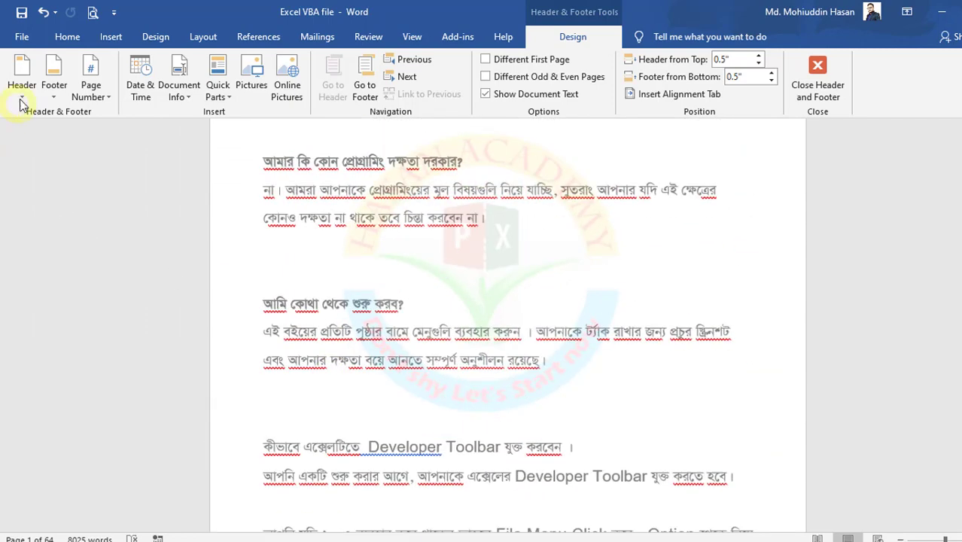
Step: Insert the built-in Facet (Even Page) header and check its page numbering through to the document's last page
{"action": "left_click", "coordinate": [21, 92]}
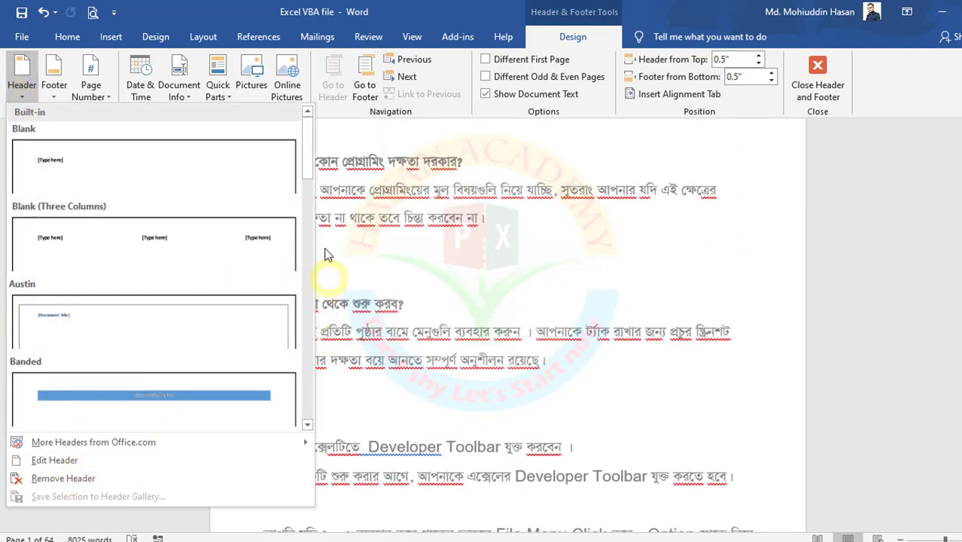
{"action": "scroll", "coordinate": [309, 177], "scroll_direction": "down", "scroll_amount": 3}
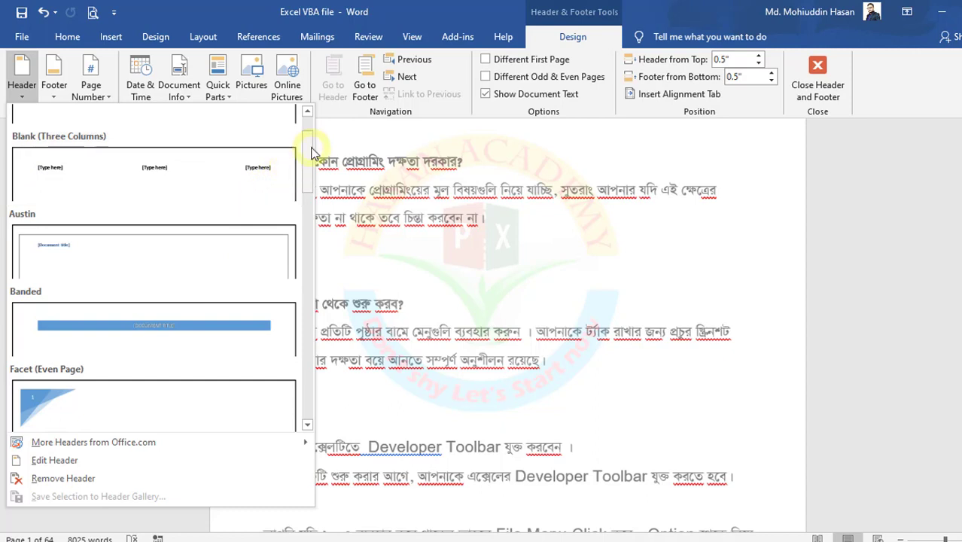
{"action": "left_click_drag", "start_coordinate": [312, 151], "coordinate": [313, 196]}
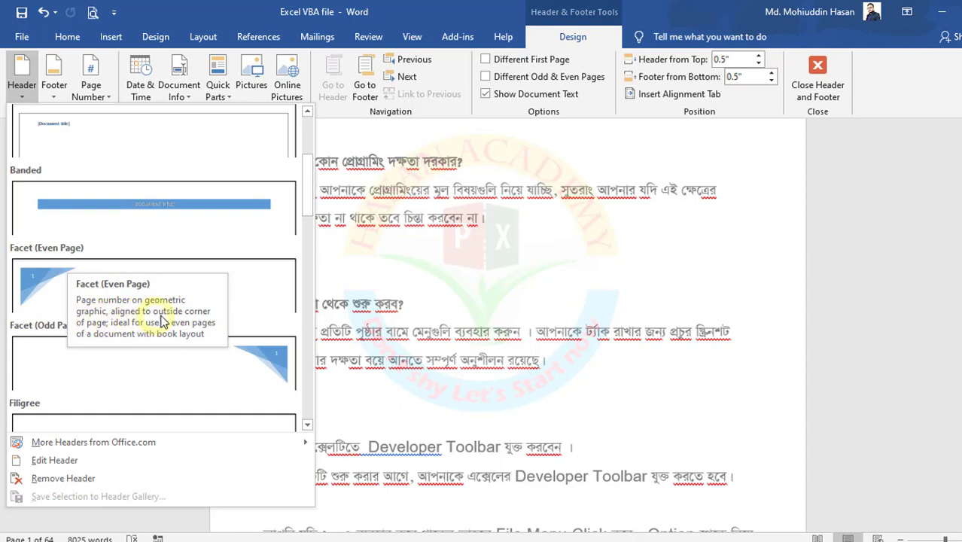
{"action": "left_click", "coordinate": [53, 300]}
{"action": "scroll", "coordinate": [345, 283], "scroll_direction": "up", "scroll_amount": 5}
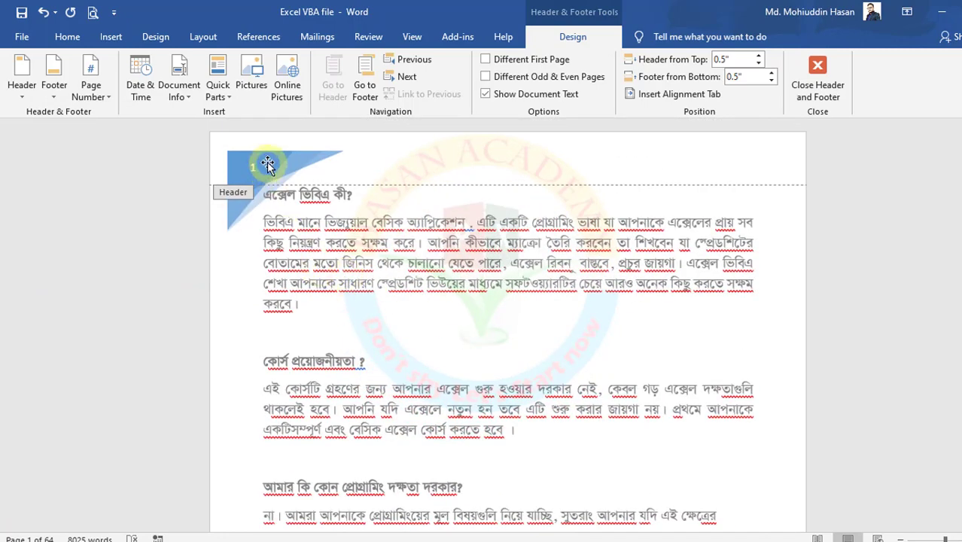
{"action": "left_click", "coordinate": [270, 163]}
{"action": "scroll", "coordinate": [340, 313], "scroll_direction": "down", "scroll_amount": 5}
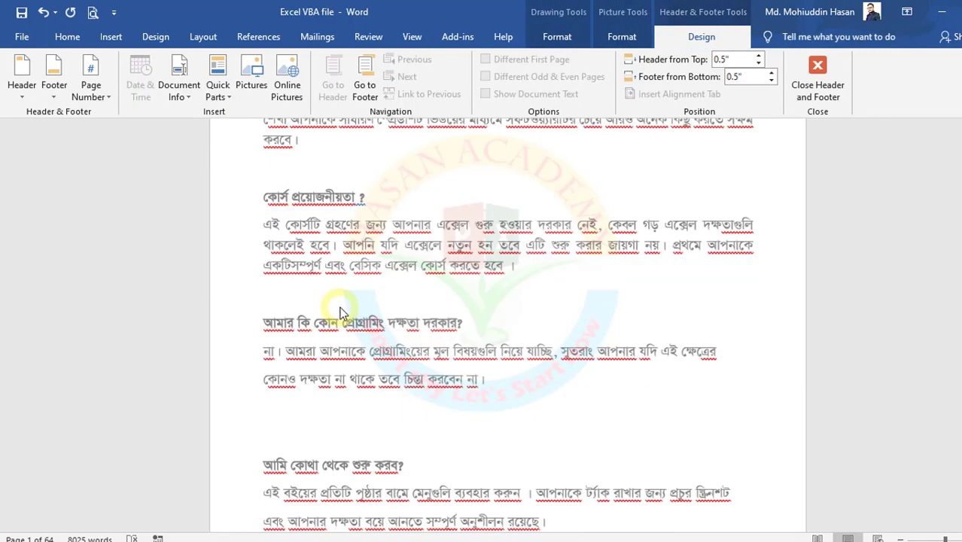
{"action": "scroll", "coordinate": [340, 313], "scroll_direction": "down", "scroll_amount": 15}
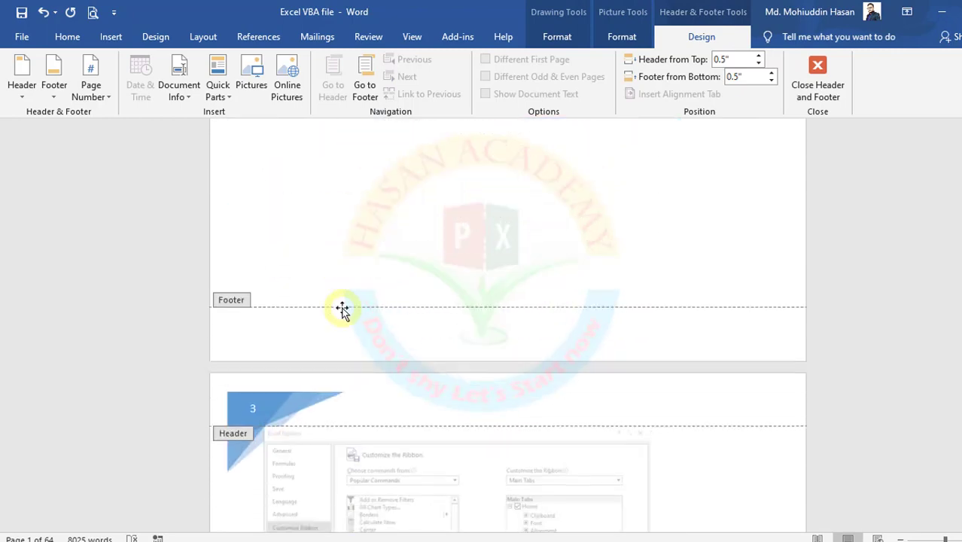
{"action": "scroll", "coordinate": [343, 310], "scroll_direction": "down", "scroll_amount": 3}
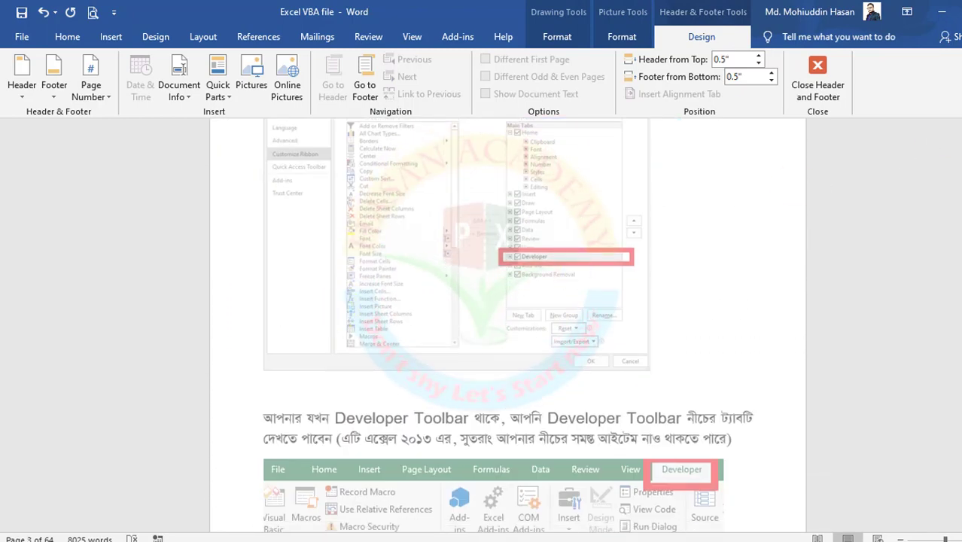
{"action": "left_click_drag", "start_coordinate": [961, 149], "coordinate": [961, 525]}
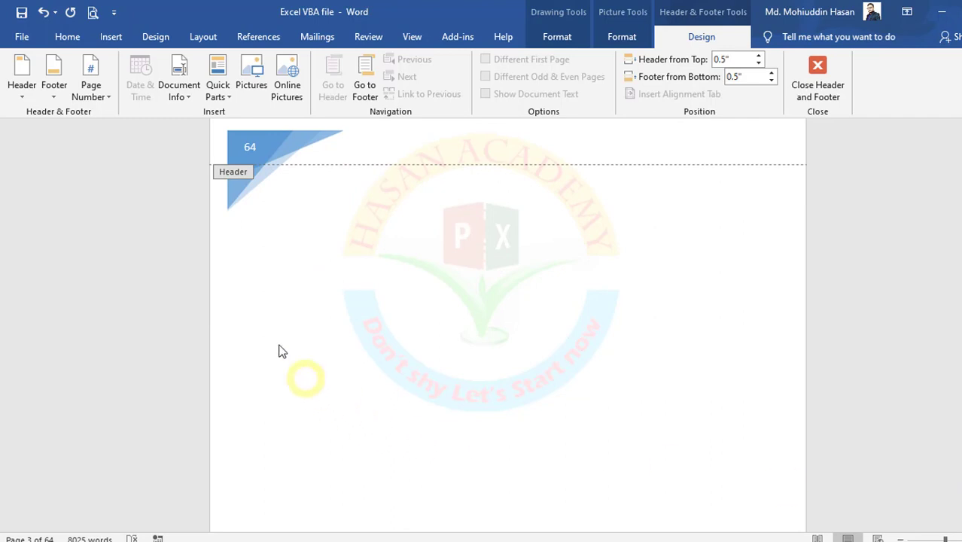
Step: Replace the header with the built-in Facet (Odd Page) design and check its page number on the first page
{"action": "left_click", "coordinate": [26, 96]}
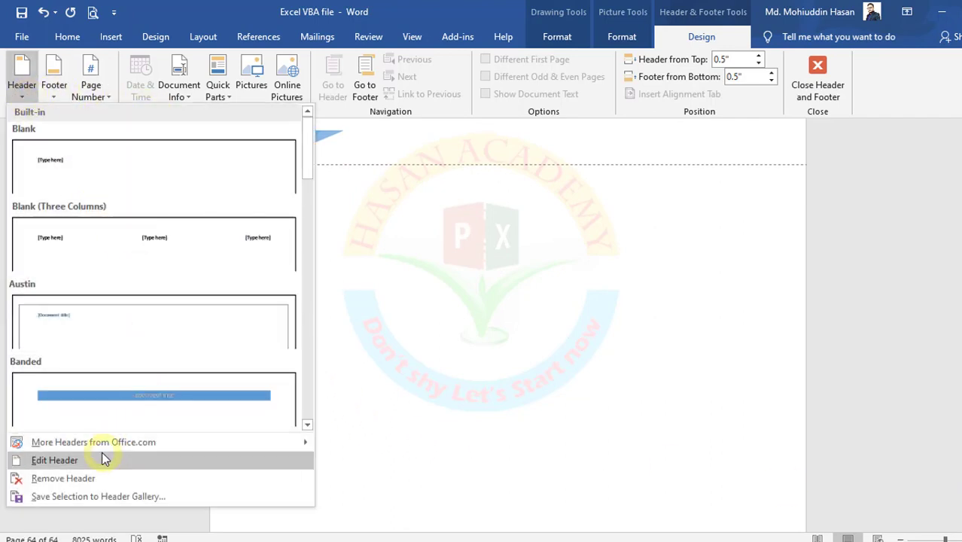
{"action": "left_click_drag", "start_coordinate": [304, 170], "coordinate": [307, 212]}
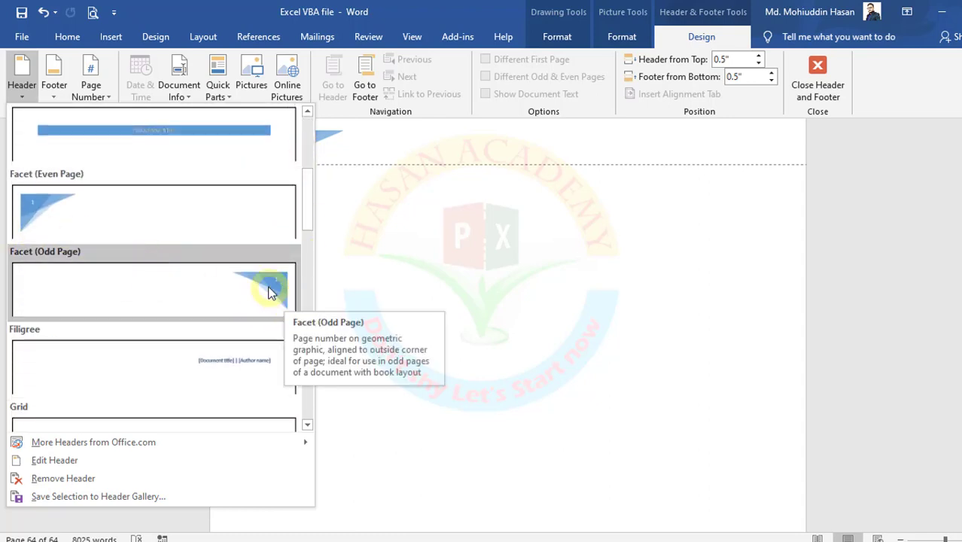
{"action": "left_click", "coordinate": [286, 313]}
{"action": "scroll", "coordinate": [556, 271], "scroll_direction": "up", "scroll_amount": 8}
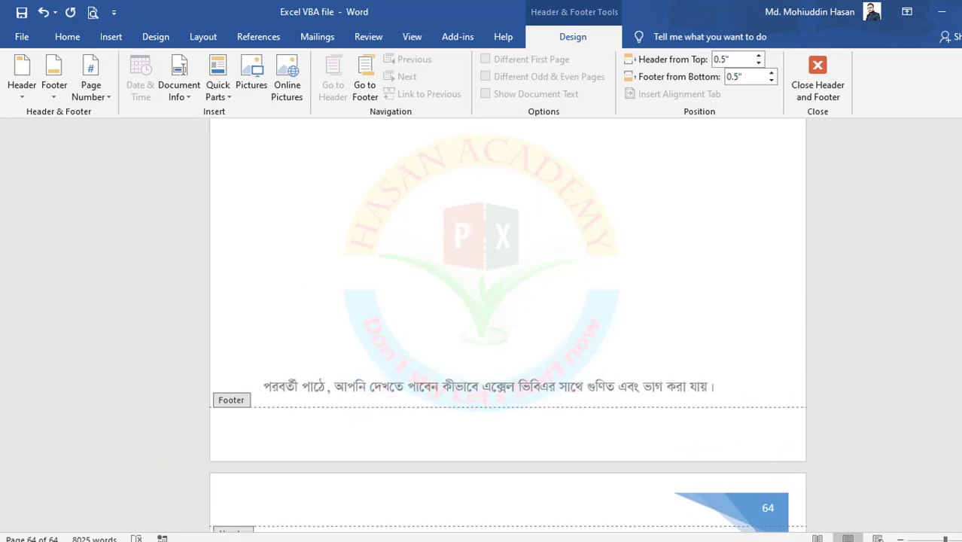
{"action": "left_click_drag", "start_coordinate": [960, 509], "coordinate": [959, 129]}
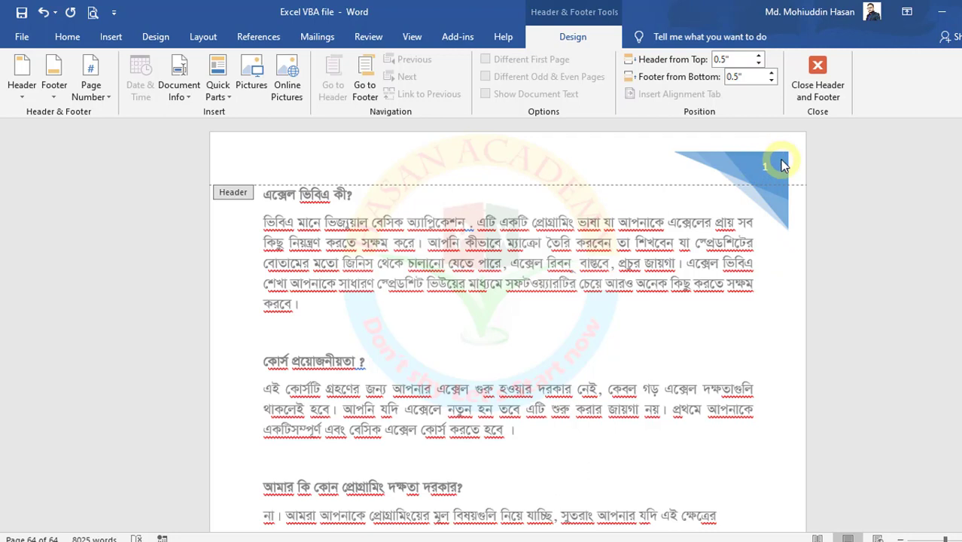
Step: Replace the header with the built-in Slice 2 design and check the page numbers on the following pages
{"action": "left_click", "coordinate": [18, 94]}
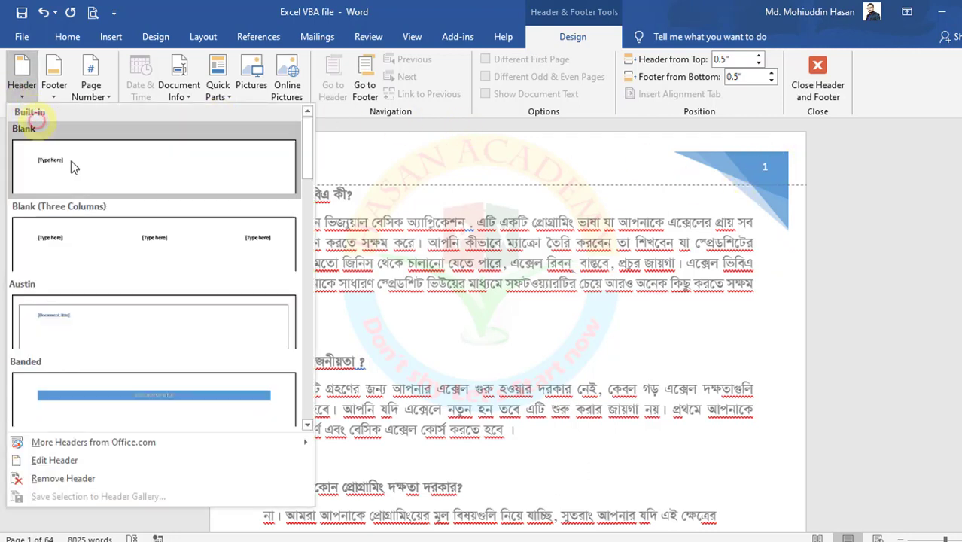
{"action": "left_click_drag", "start_coordinate": [307, 164], "coordinate": [313, 211]}
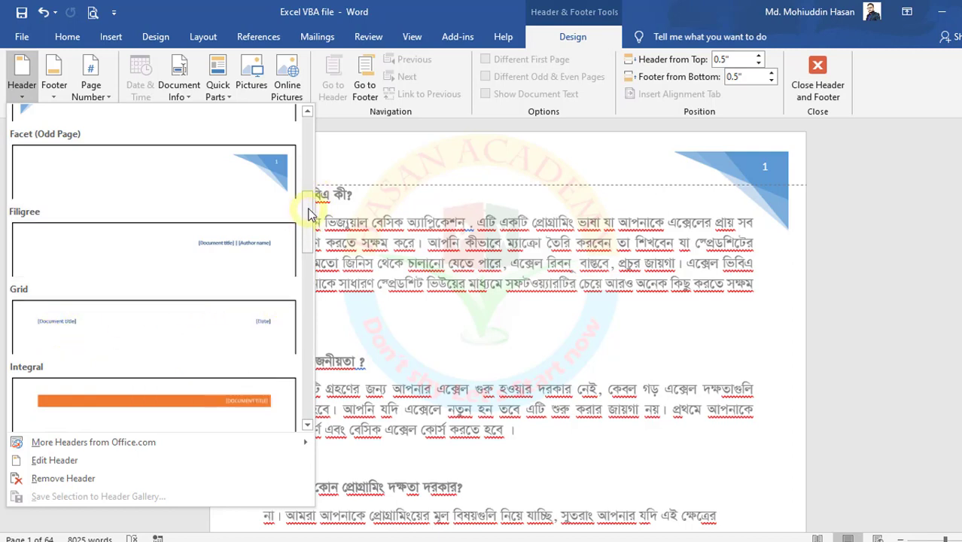
{"action": "left_click_drag", "start_coordinate": [313, 219], "coordinate": [312, 268]}
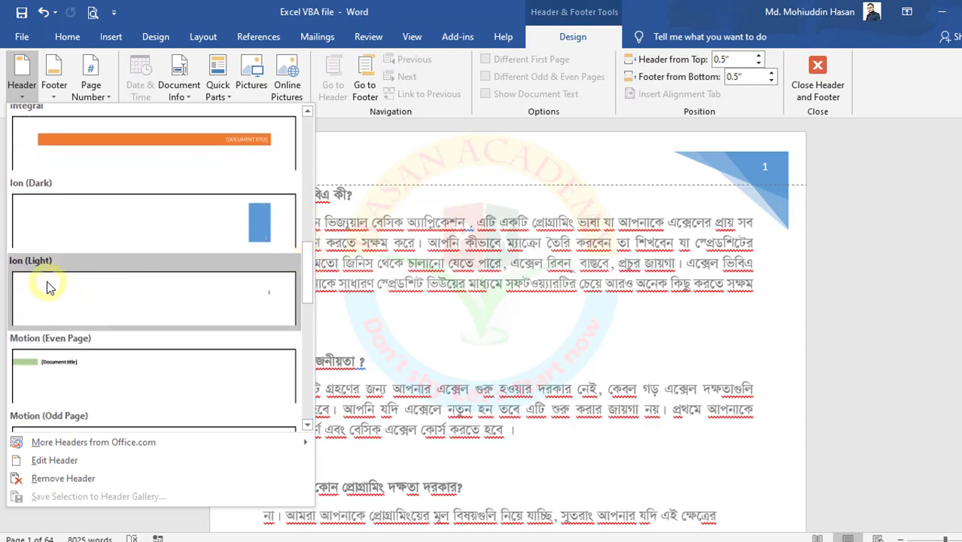
{"action": "scroll", "coordinate": [252, 263], "scroll_direction": "down", "scroll_amount": 1}
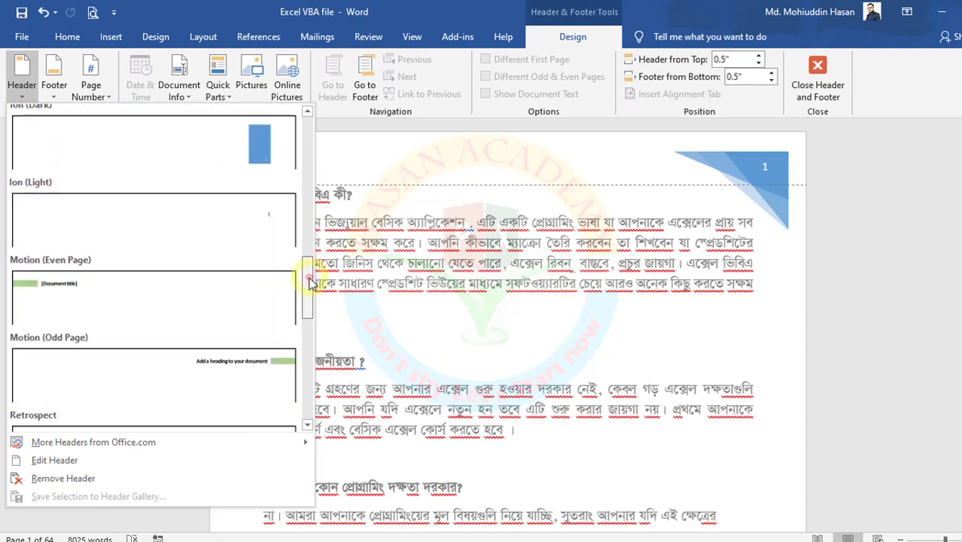
{"action": "left_click_drag", "start_coordinate": [311, 264], "coordinate": [313, 360]}
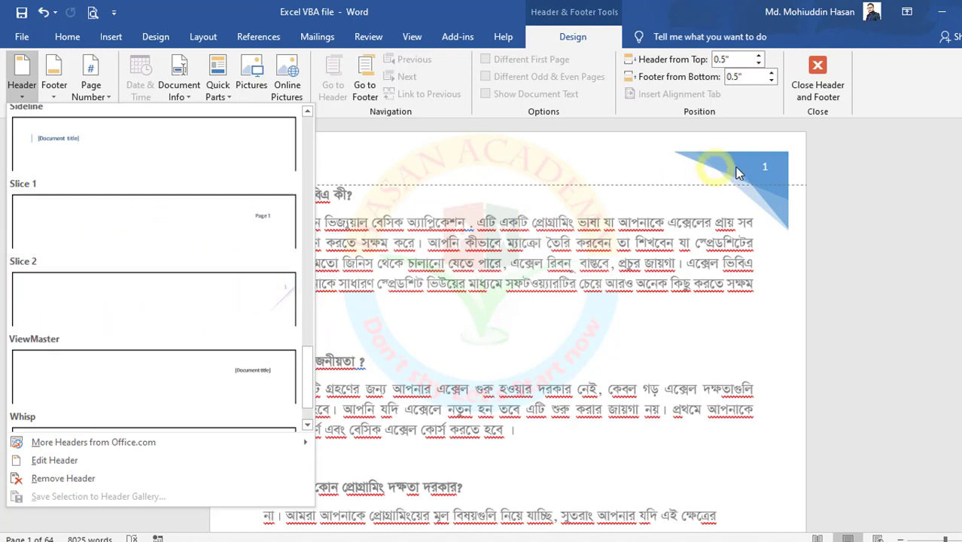
{"action": "left_click", "coordinate": [271, 295]}
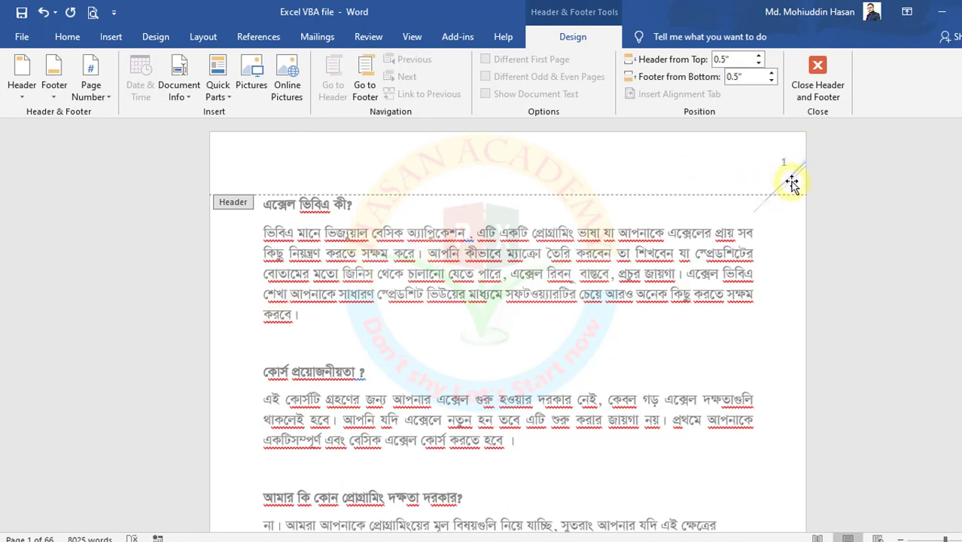
{"action": "scroll", "coordinate": [790, 200], "scroll_direction": "down", "scroll_amount": 8}
{"action": "scroll", "coordinate": [783, 213], "scroll_direction": "down", "scroll_amount": 8}
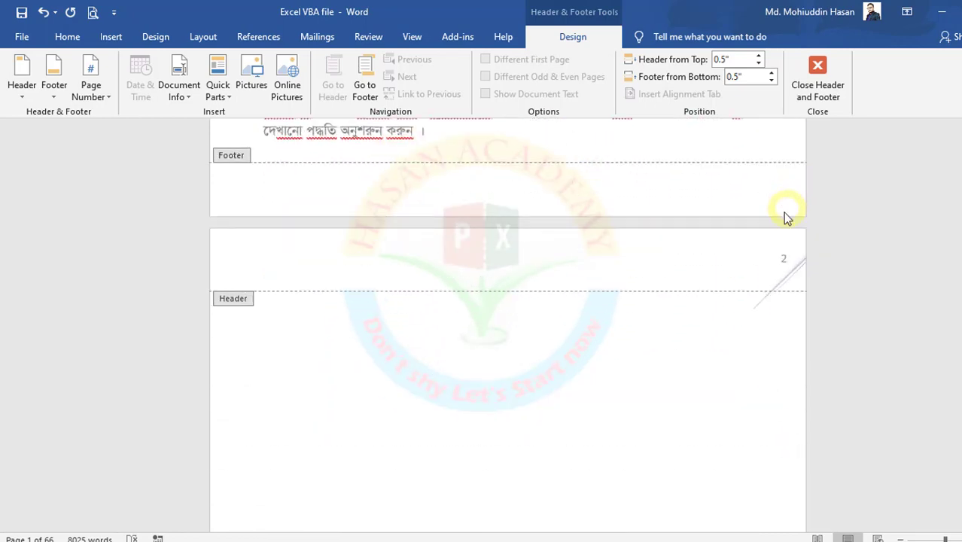
{"action": "scroll", "coordinate": [774, 234], "scroll_direction": "down", "scroll_amount": 10}
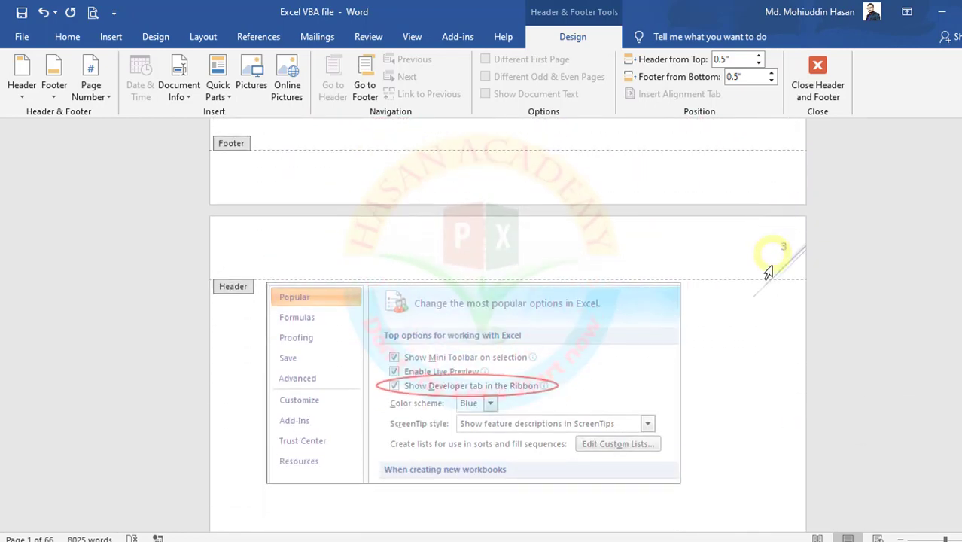
{"action": "scroll", "coordinate": [769, 271], "scroll_direction": "down", "scroll_amount": 3}
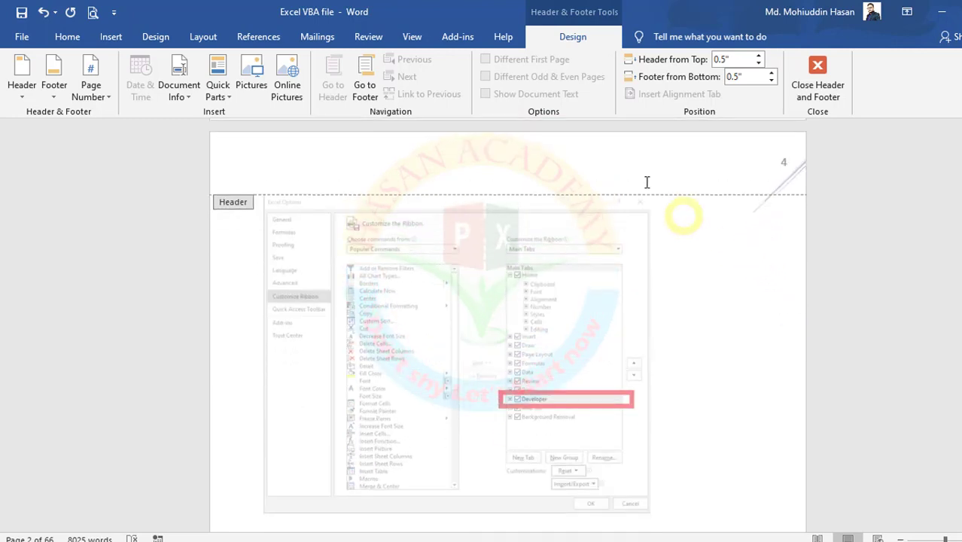